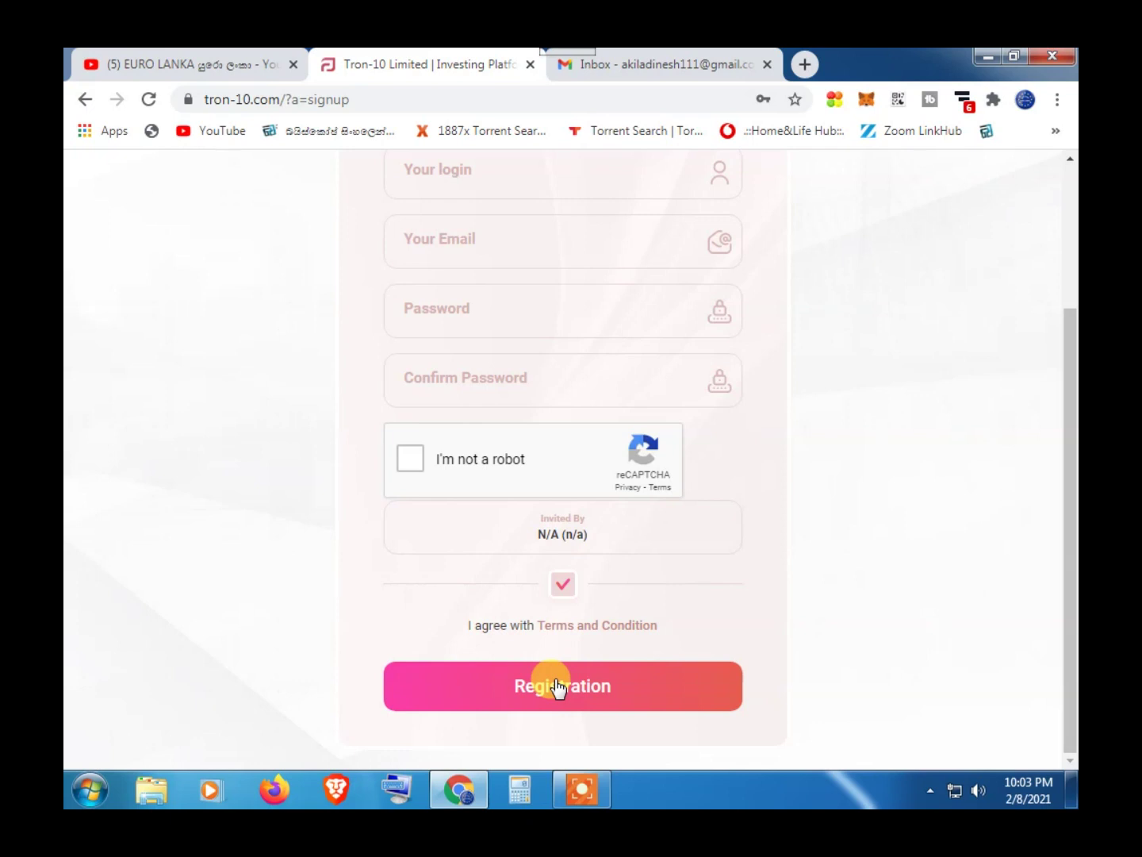
# - Look through the Tron-10 account registration form, from the login and e-mail fields to the terms and registration option
pyautogui.scroll(3, 978, 525)
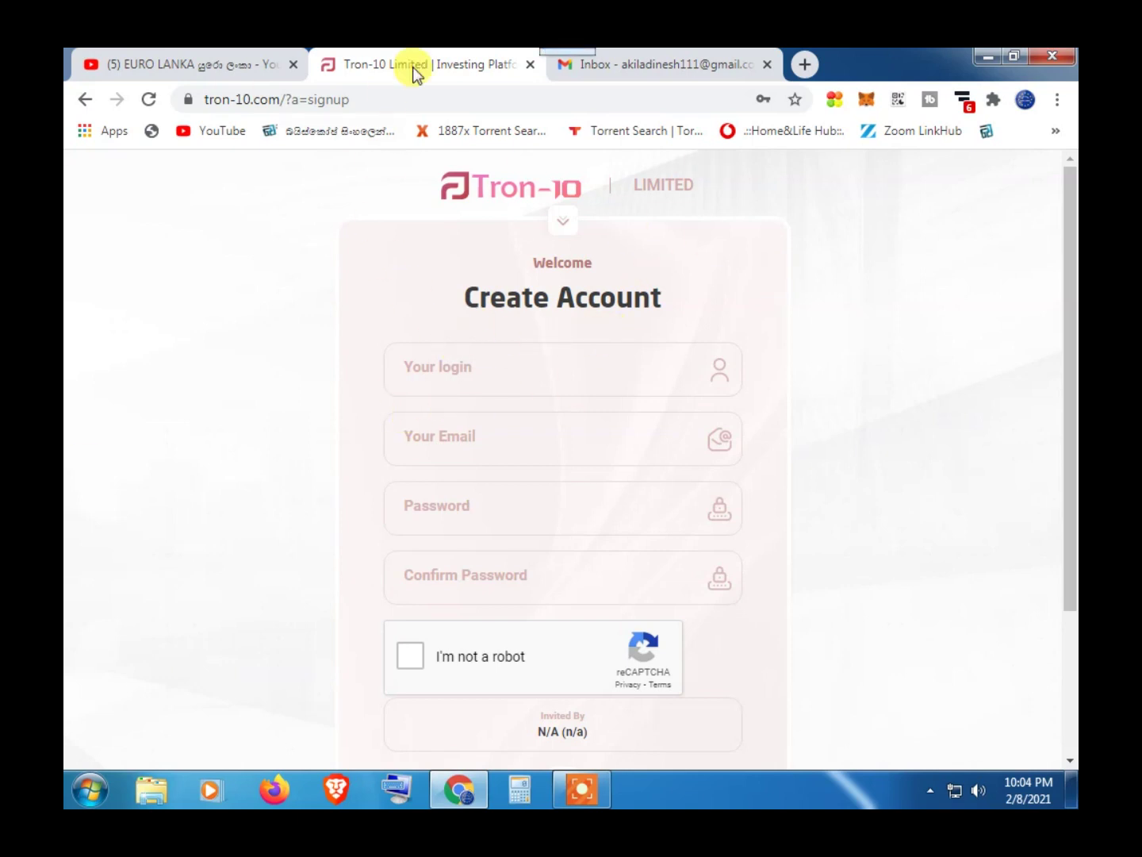
pyautogui.scroll(-3, 285, 355)
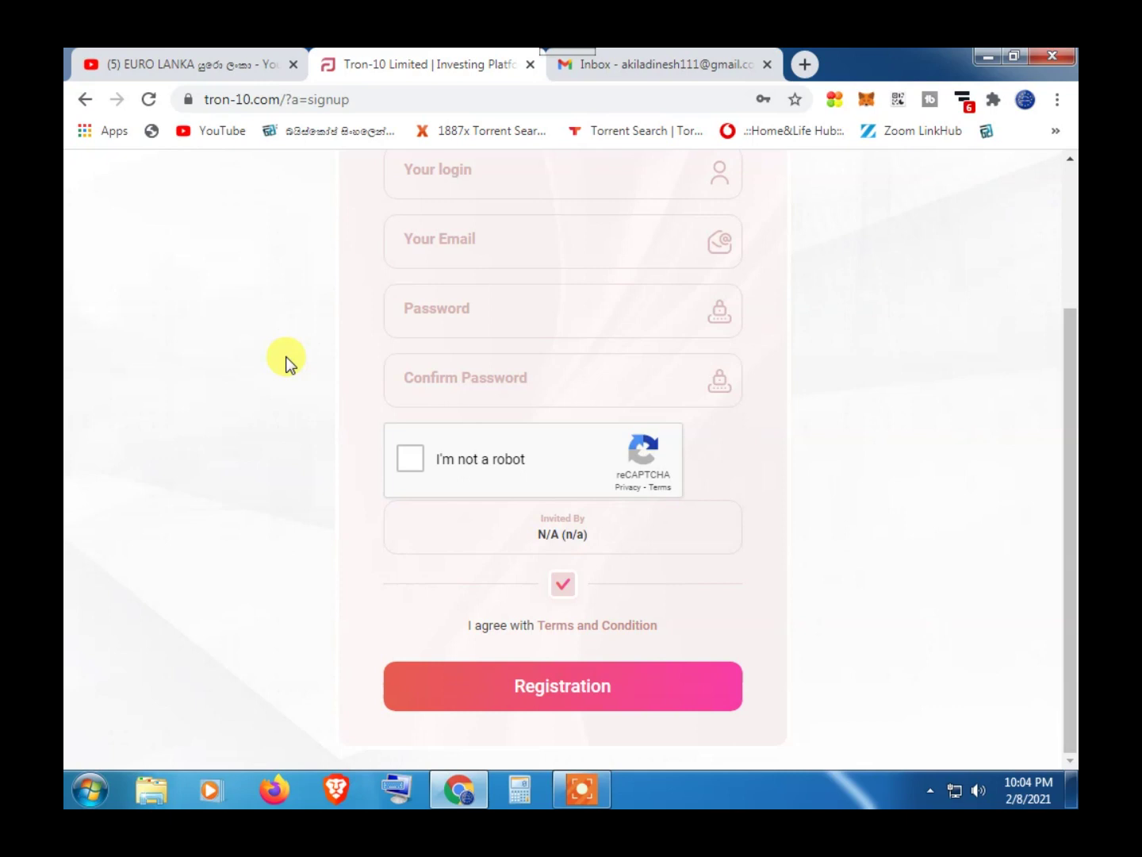
pyautogui.scroll(3, 287, 357)
pyautogui.scroll(-3, 285, 356)
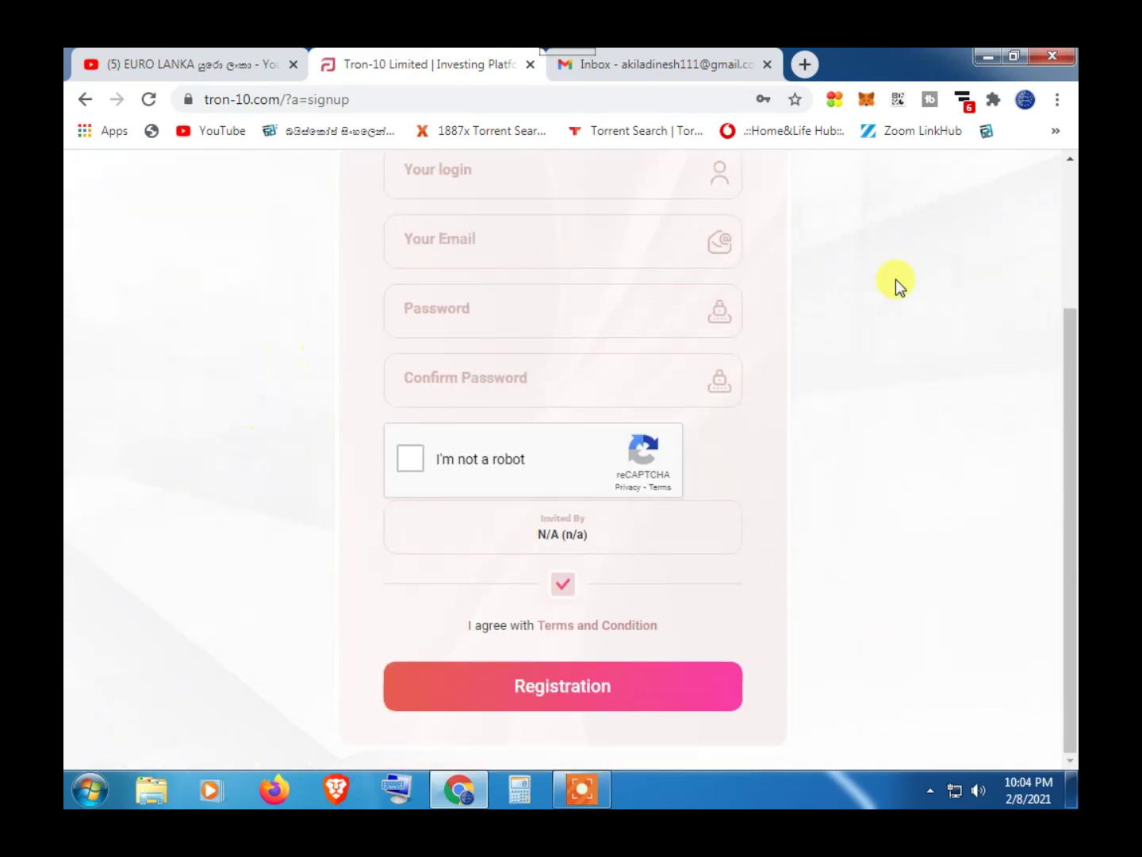
pyautogui.scroll(3, 860, 315)
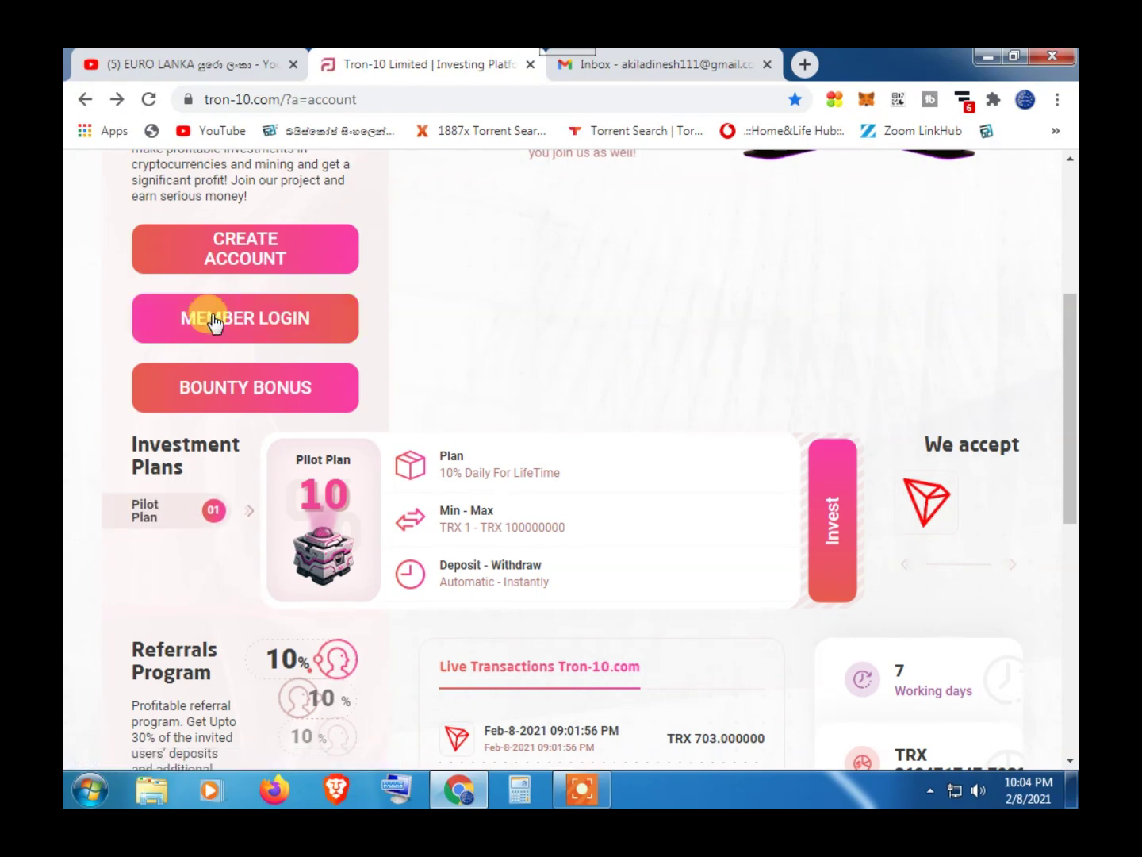
# - Open the member login page, dismiss the TRX-6 pop-up page, complete the reCAPTCHA check and log in with the prefilled credentials
pyautogui.click(300, 312)
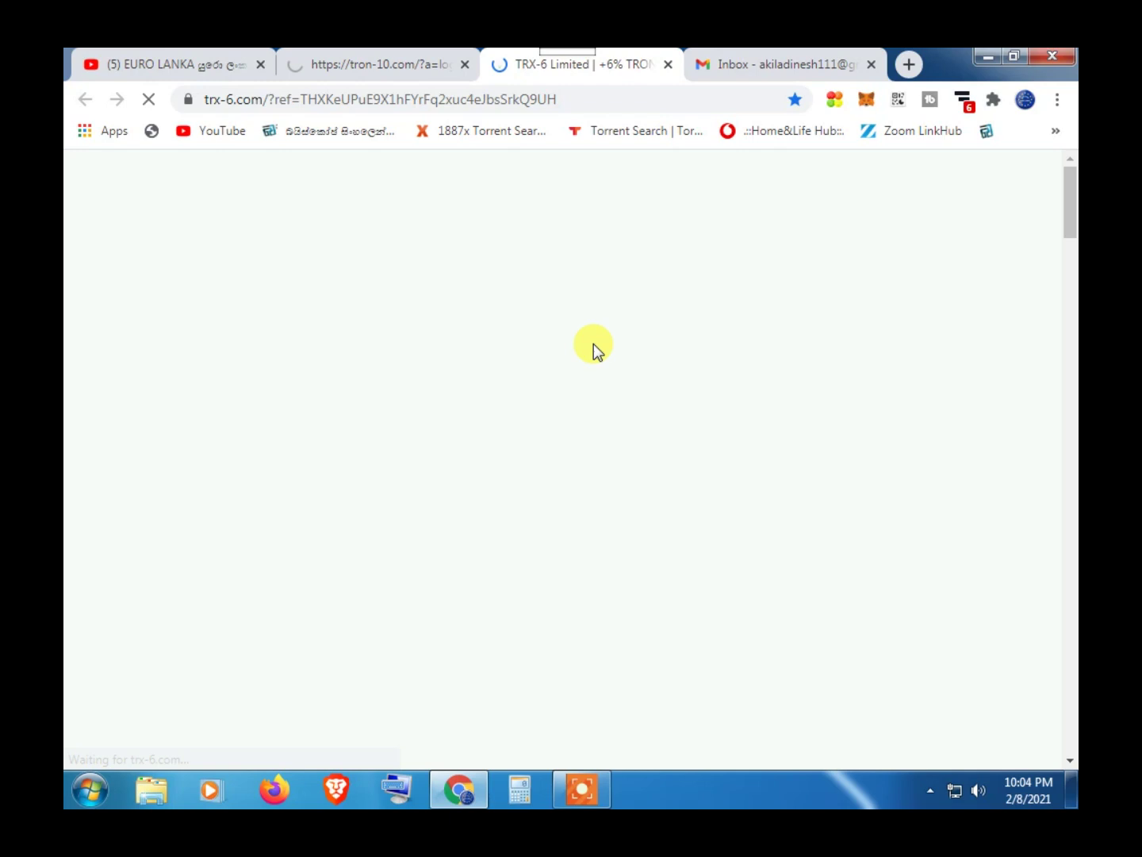
pyautogui.hotkey('ctrl', 'w')
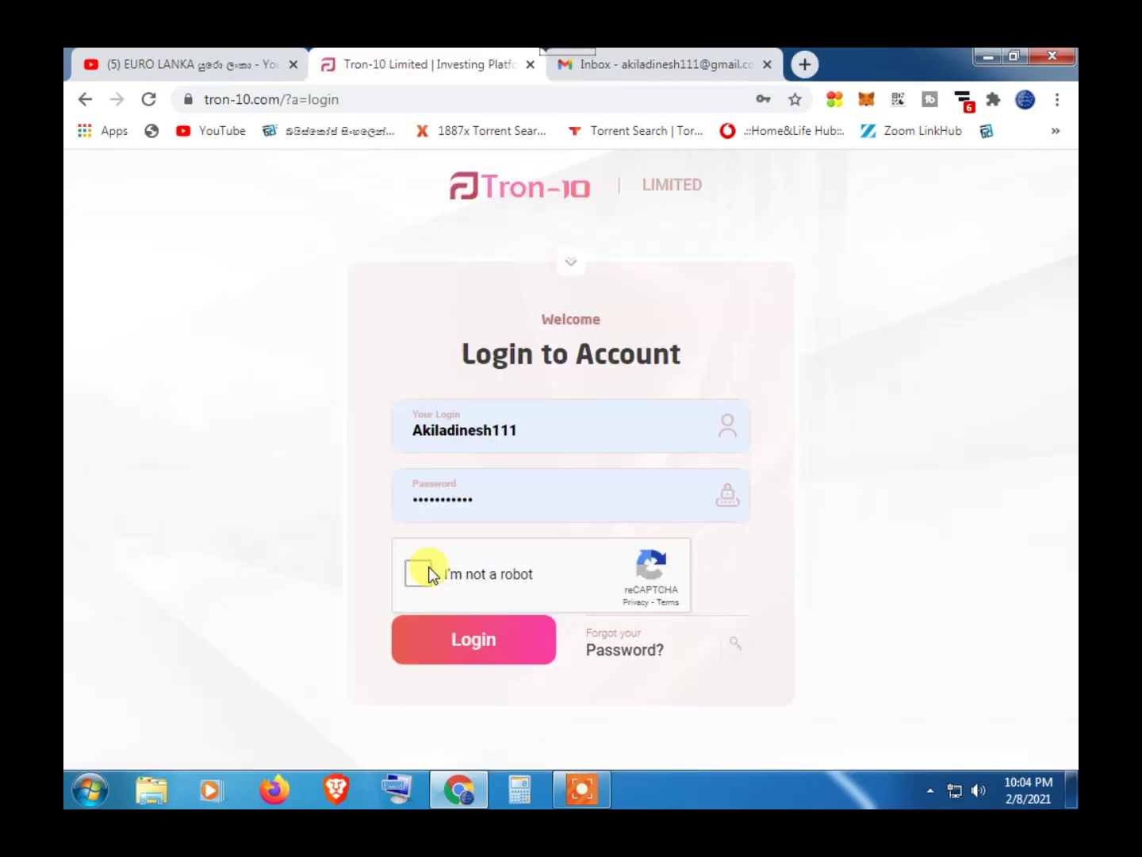
pyautogui.click(429, 569)
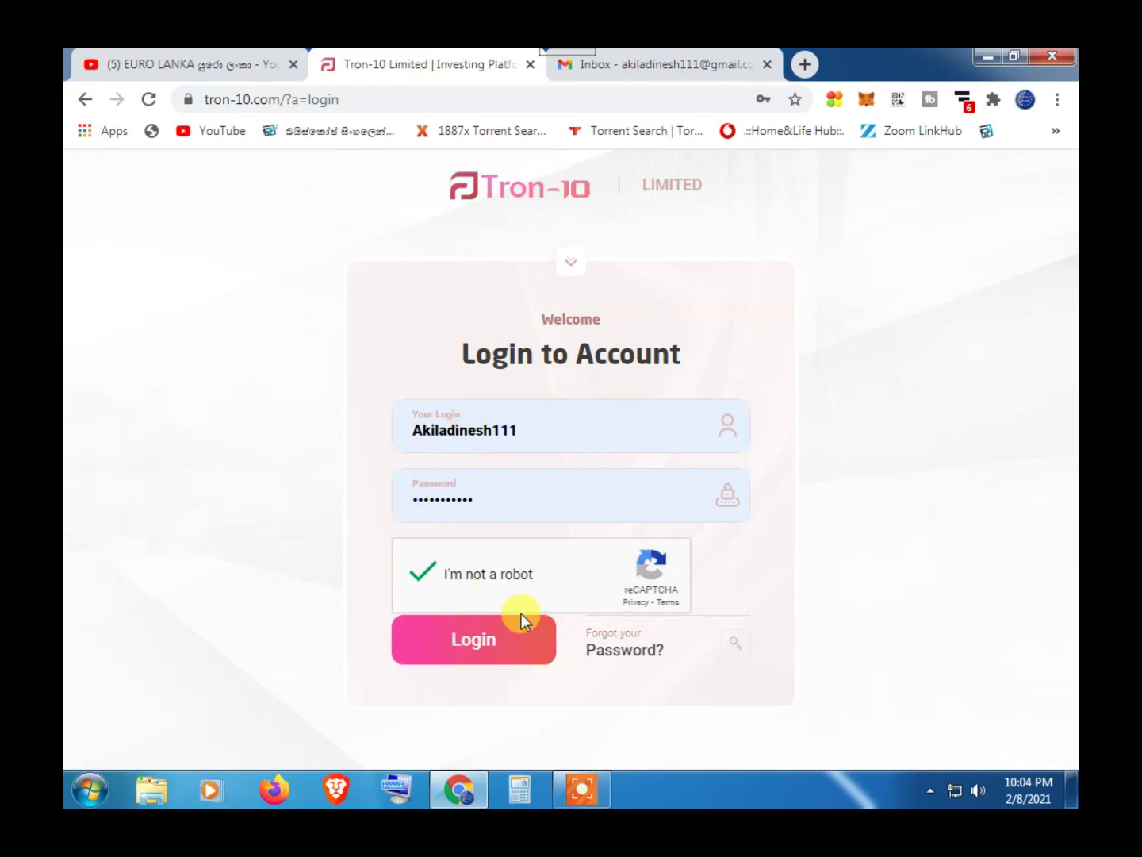
pyautogui.click(474, 639)
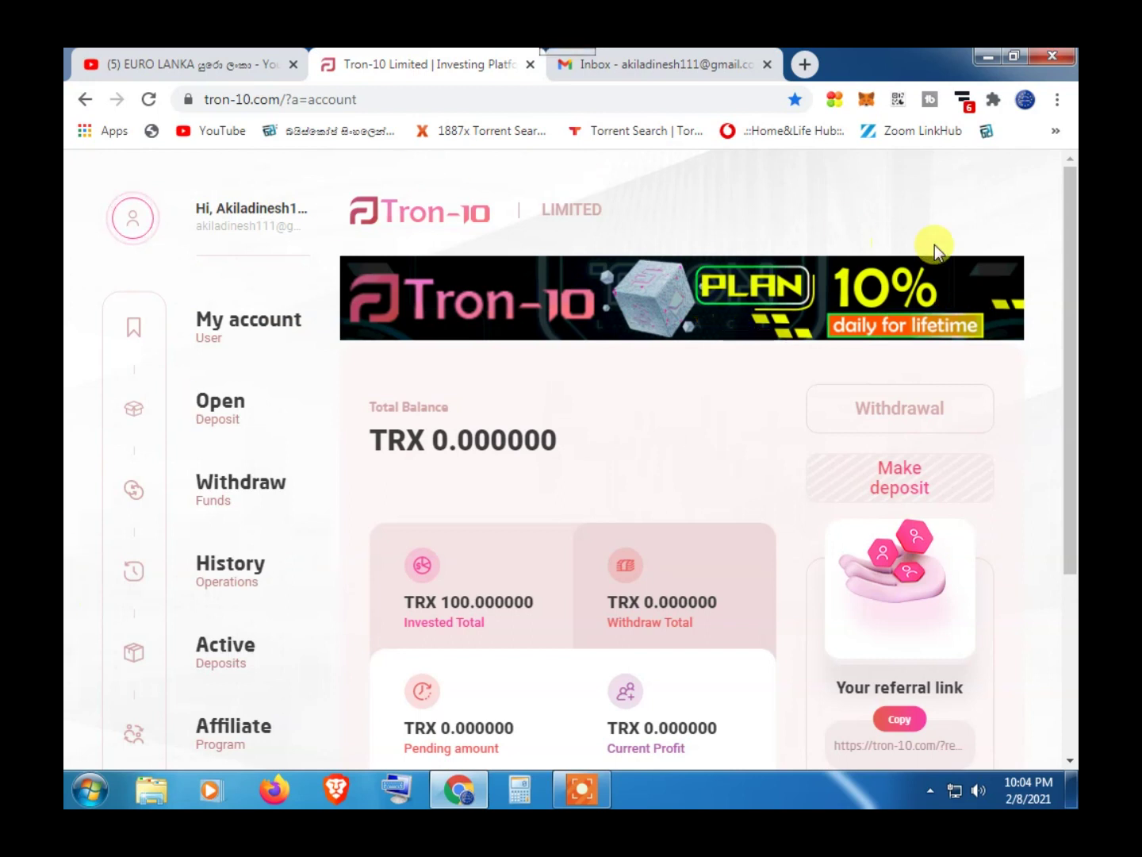
# - Examine the account dashboard's total balance, invested total, withdraw total, pending amount and current profit
pyautogui.moveTo(1069, 283)
pyautogui.mouseDown()
pyautogui.moveTo(1067, 446)
pyautogui.moveTo(1068, 311)
pyautogui.mouseUp()
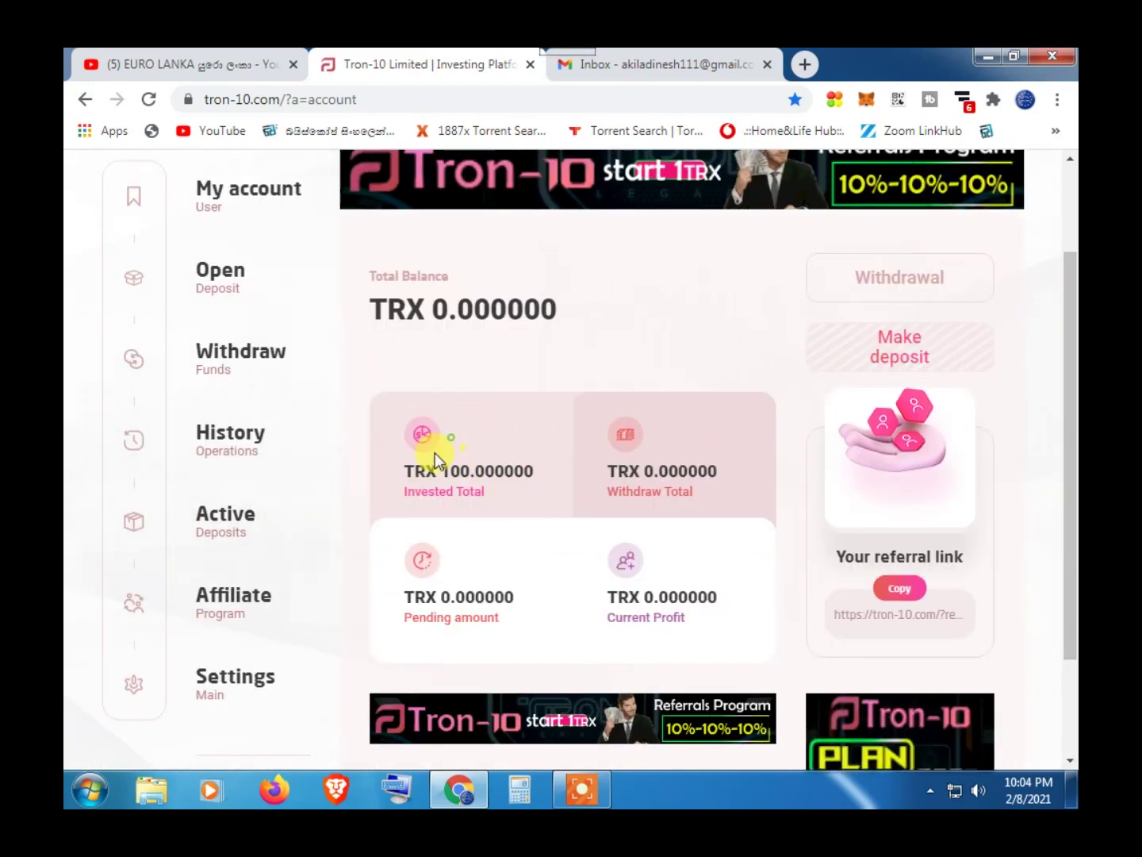
pyautogui.moveTo(434, 455); pyautogui.dragTo(531, 504)
pyautogui.click(461, 462)
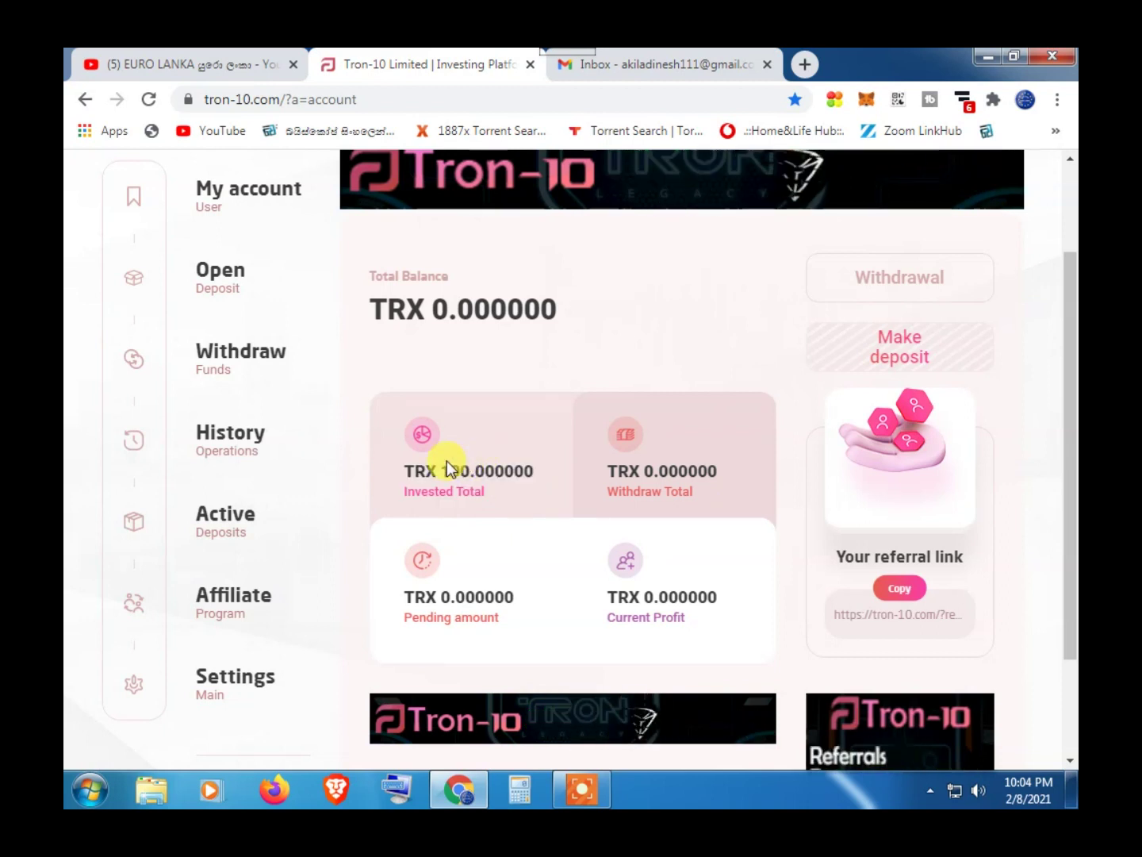
pyautogui.moveTo(450, 466); pyautogui.dragTo(503, 463)
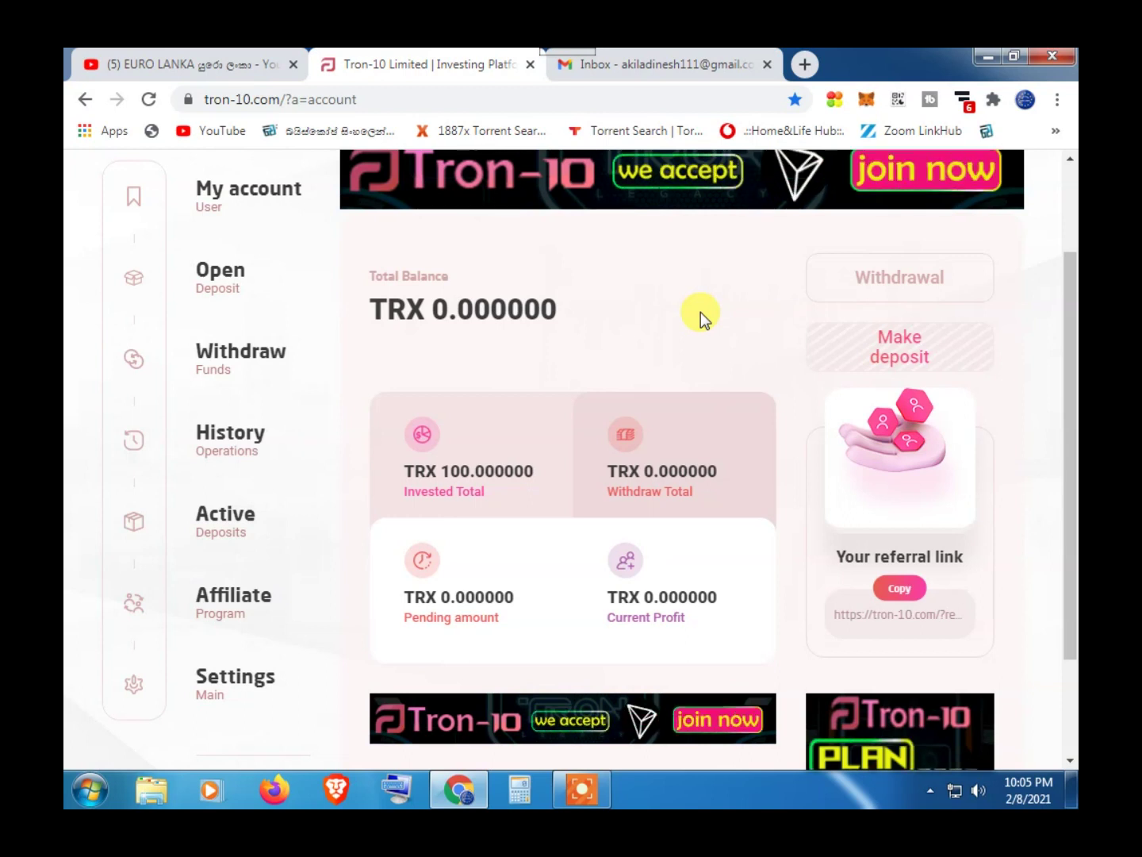
pyautogui.scroll(-1, 701, 311)
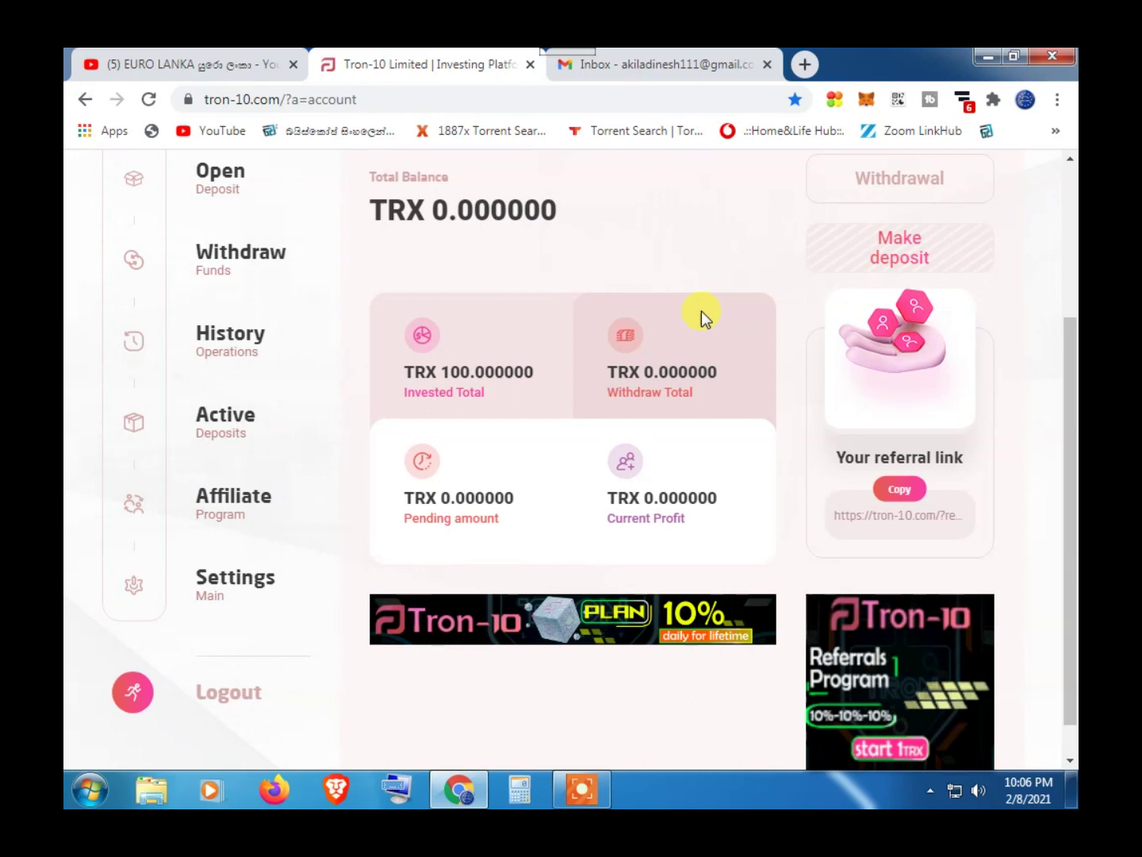
pyautogui.scroll(1, 701, 311)
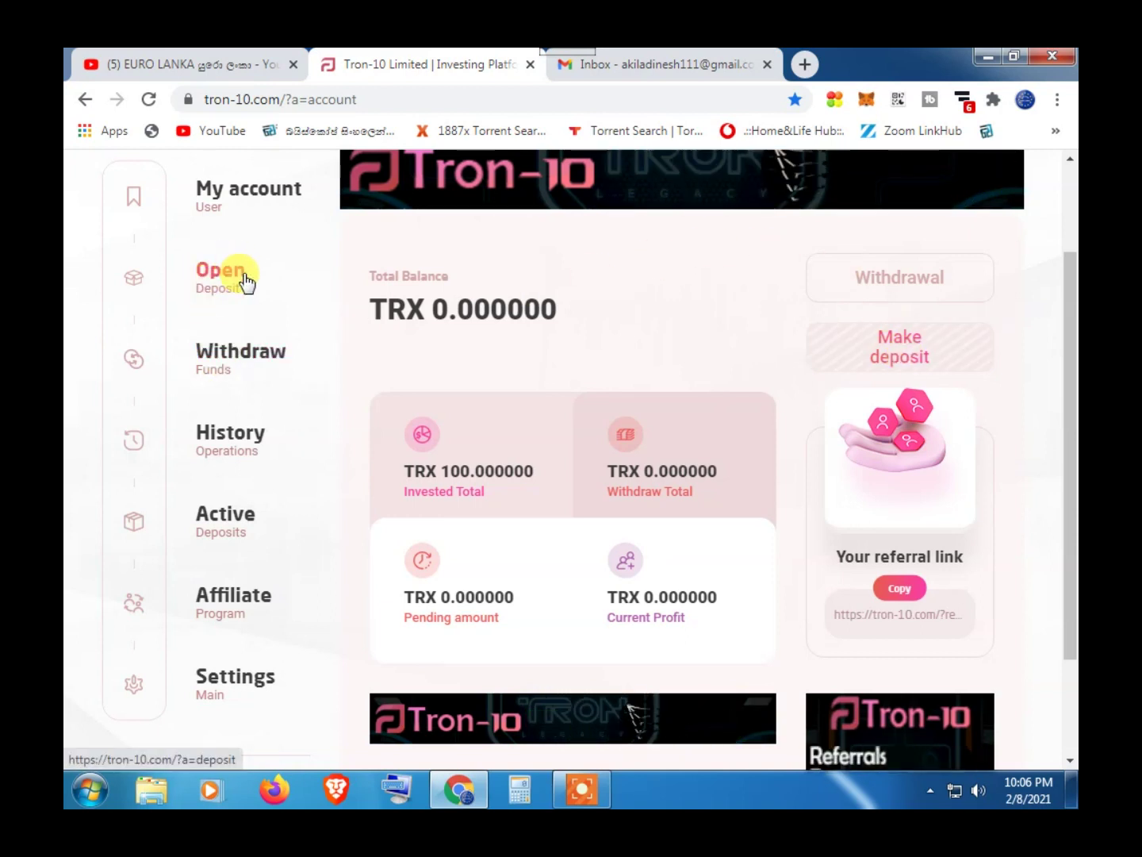
# - Open the Make a Deposit form and set the amount to spend to 10 TRX
pyautogui.click(903, 357)
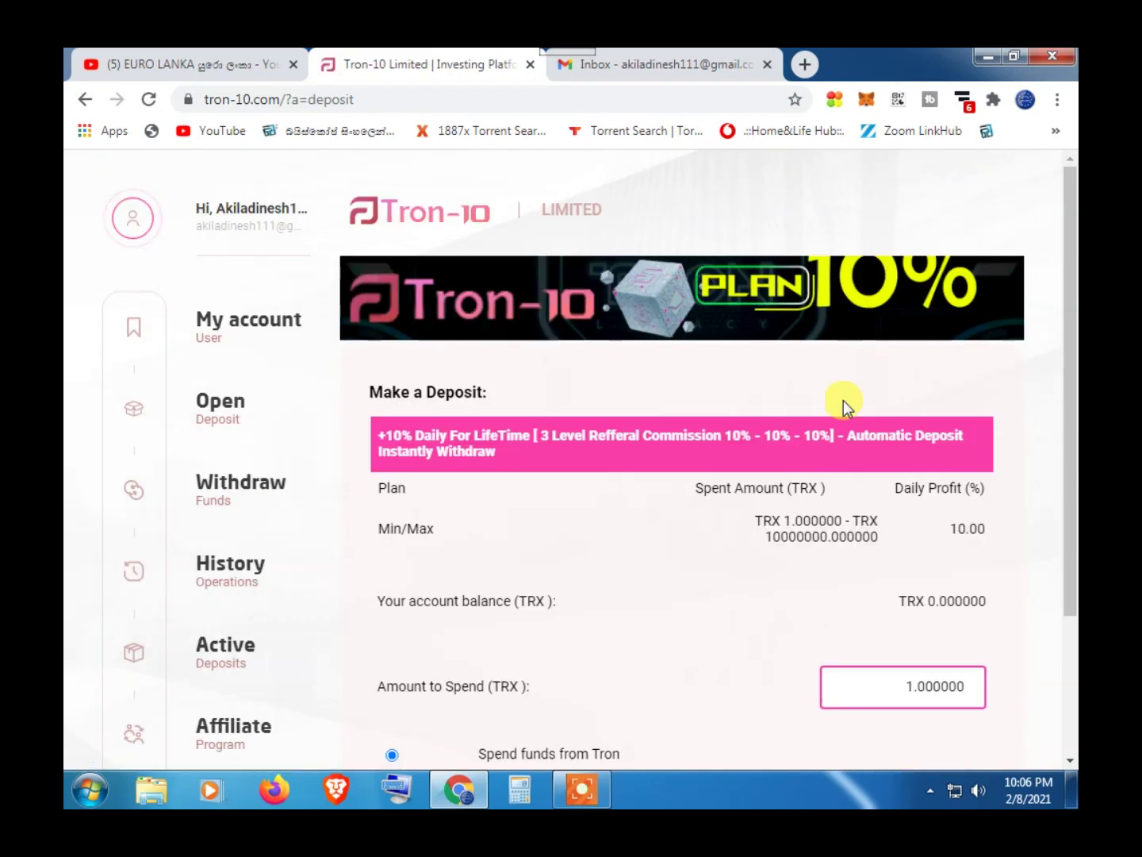
pyautogui.scroll(-1, 843, 400)
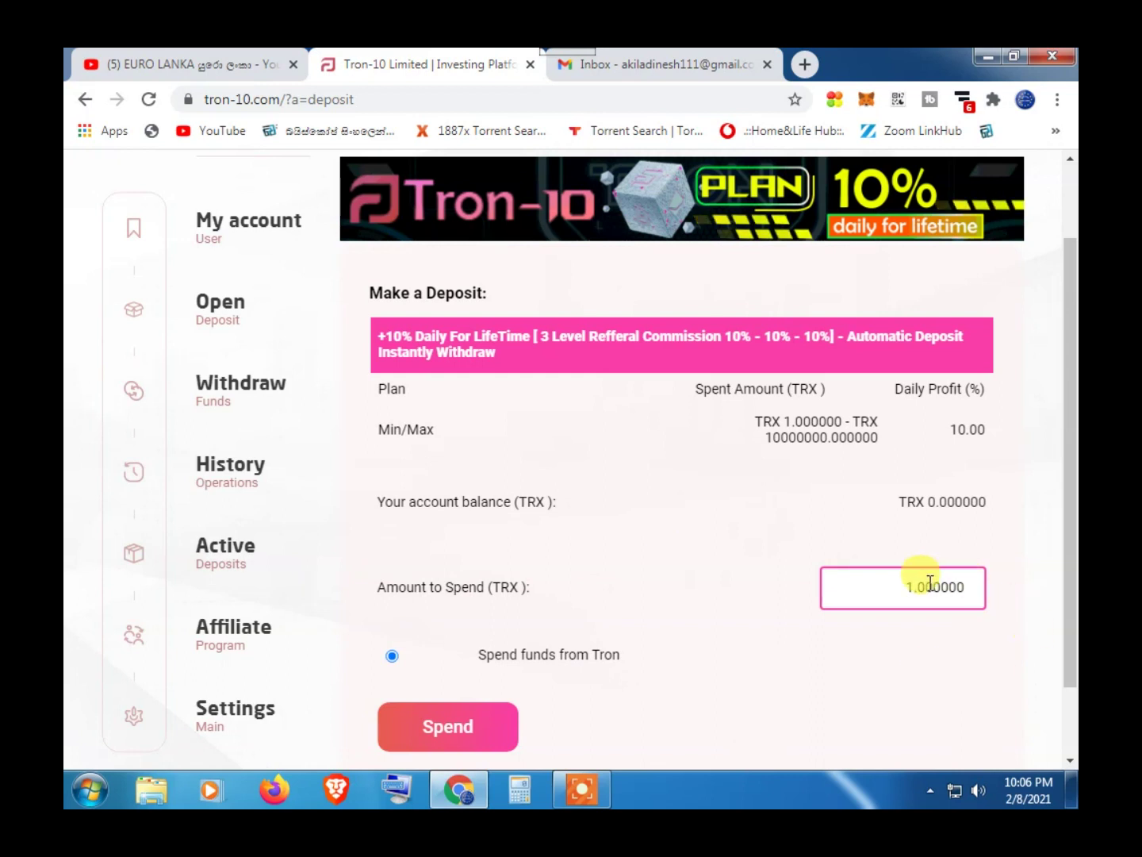
pyautogui.click(975, 587)
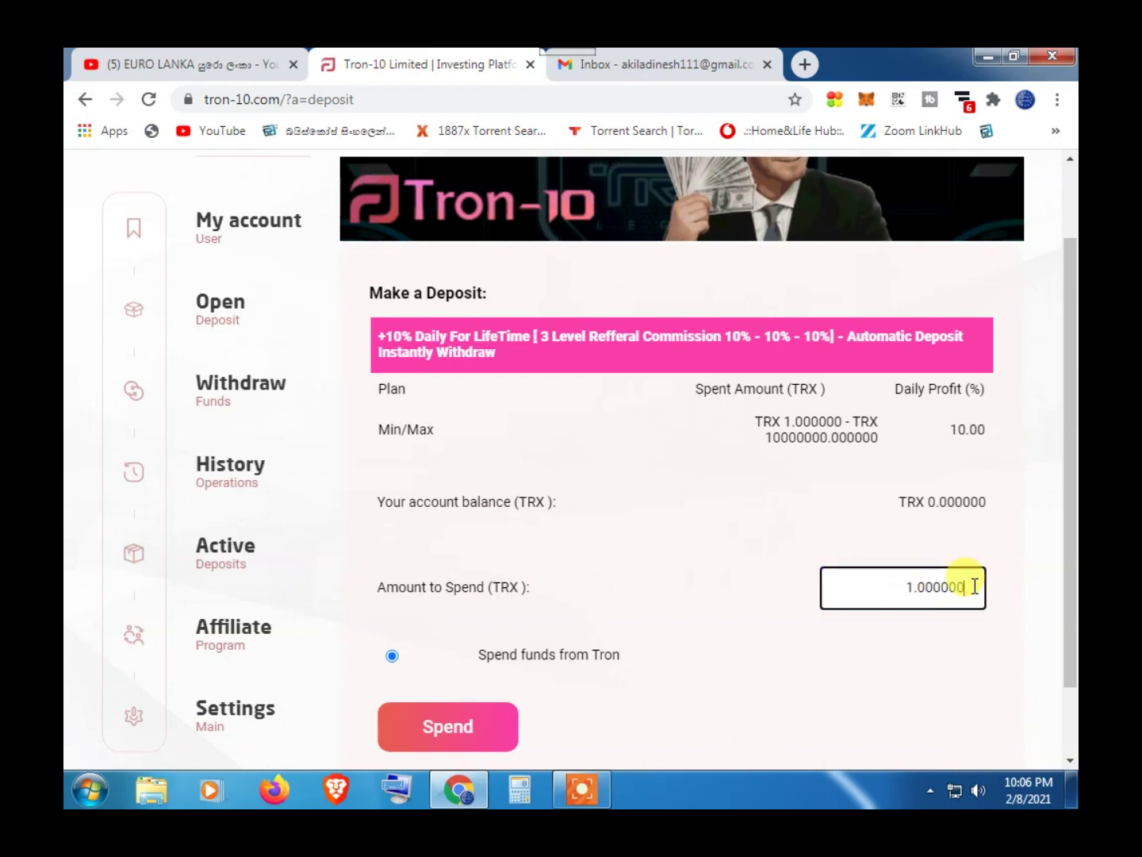
pyautogui.press('BackSpace')
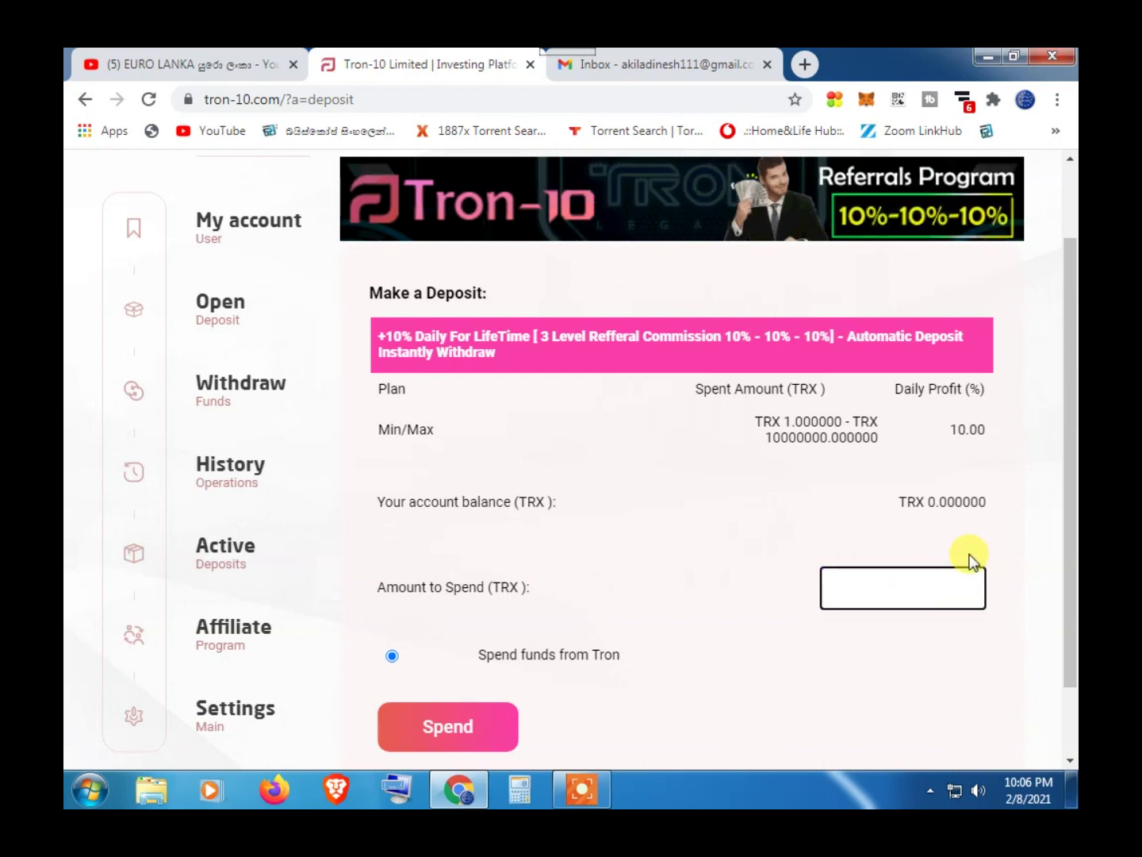
pyautogui.click(944, 595)
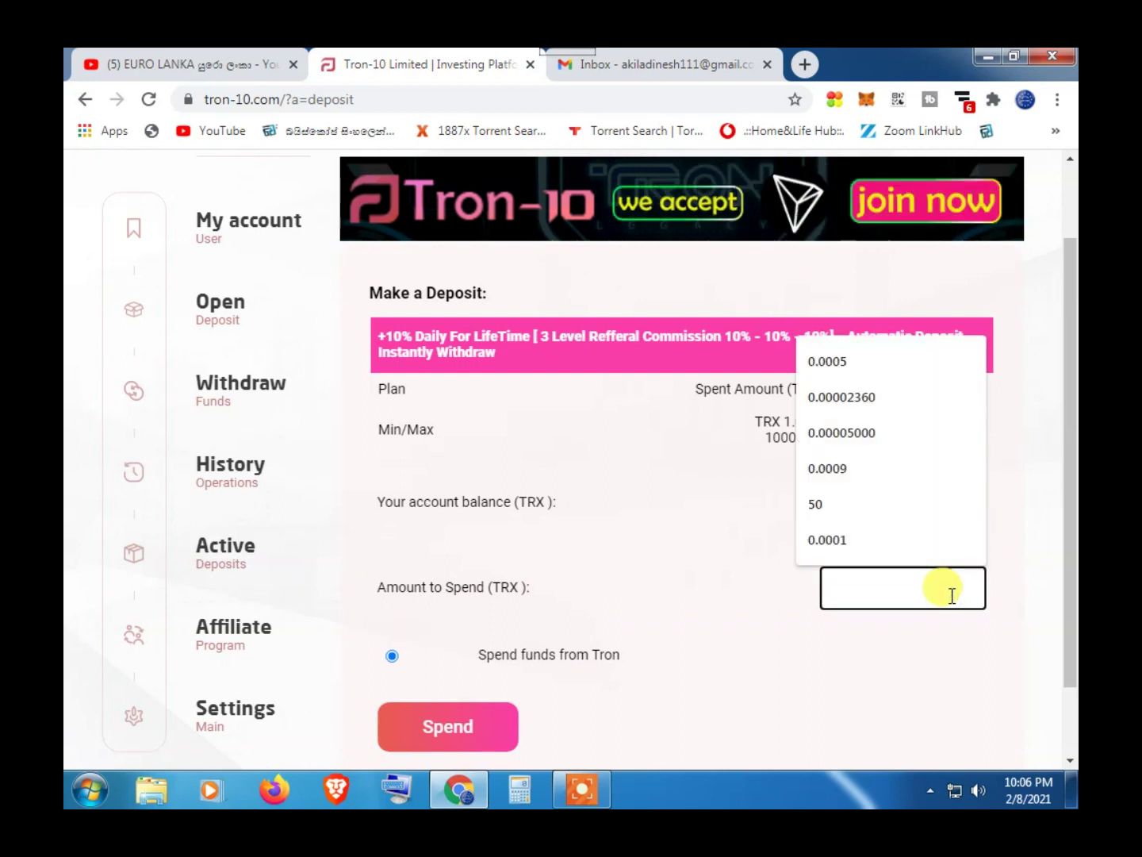
pyautogui.write('10')
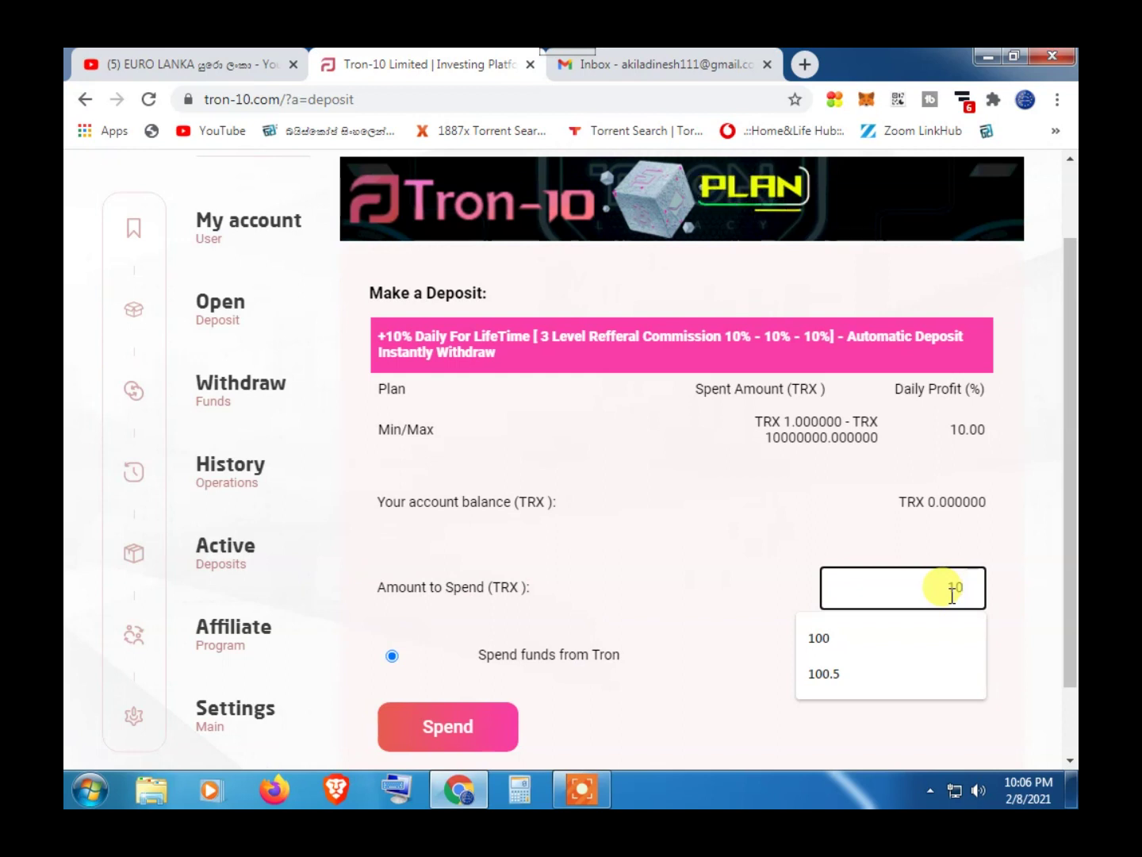
pyautogui.click(1012, 557)
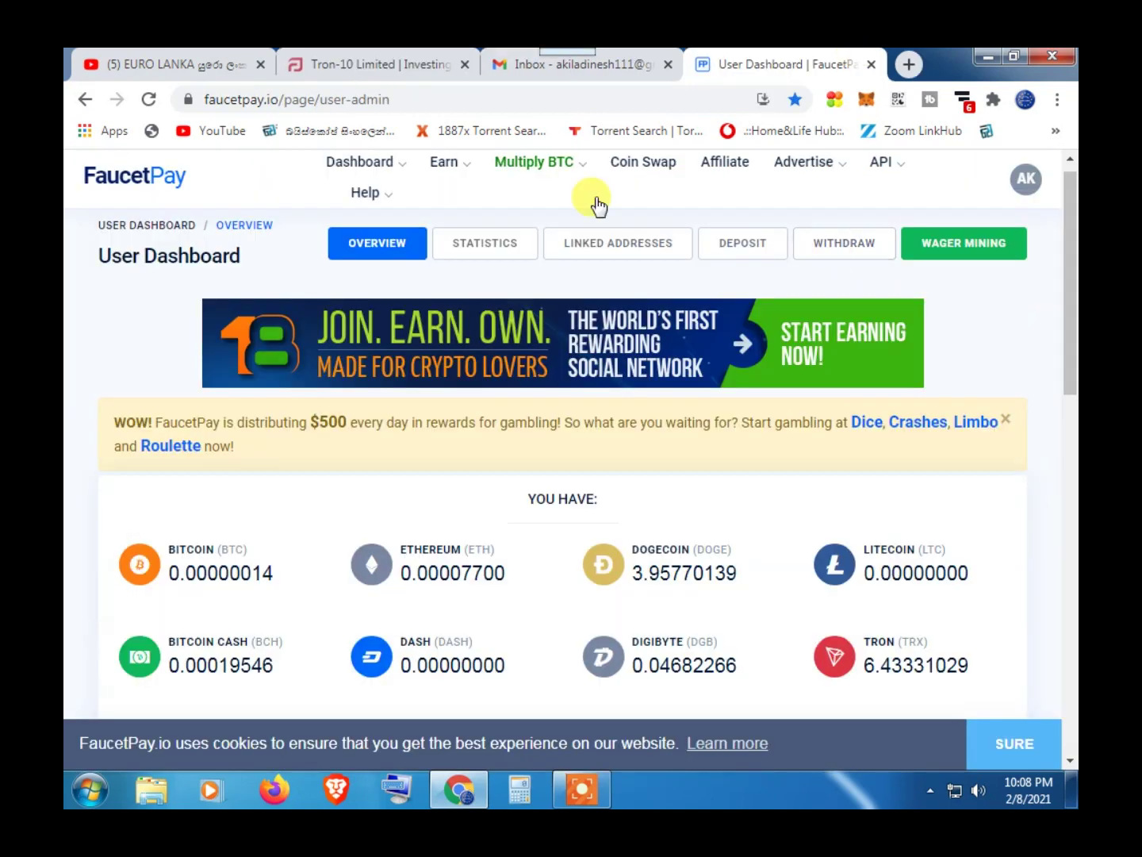
# - Open FaucetPay's withdrawal page and choose Tron as the coin for the priority withdrawal
pyautogui.click(847, 246)
pyautogui.moveTo(1068, 318); pyautogui.dragTo(1069, 416)
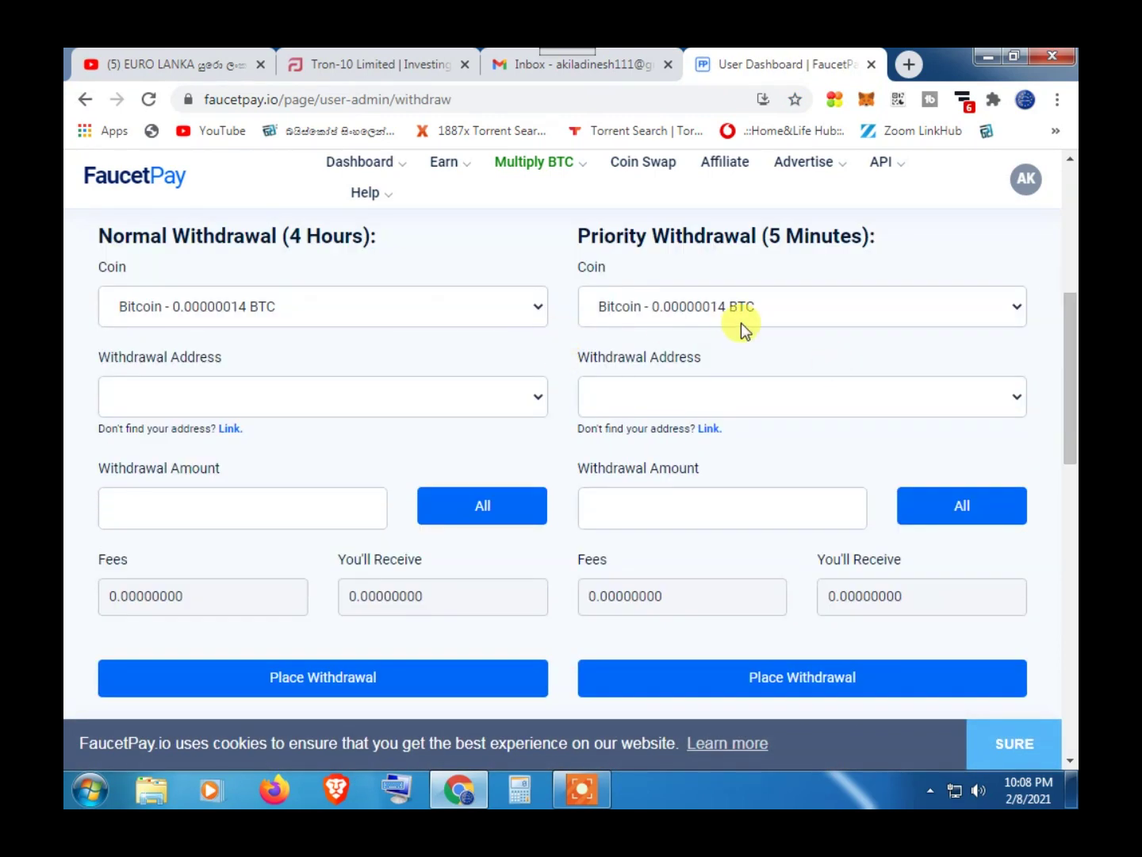
pyautogui.click(1017, 307)
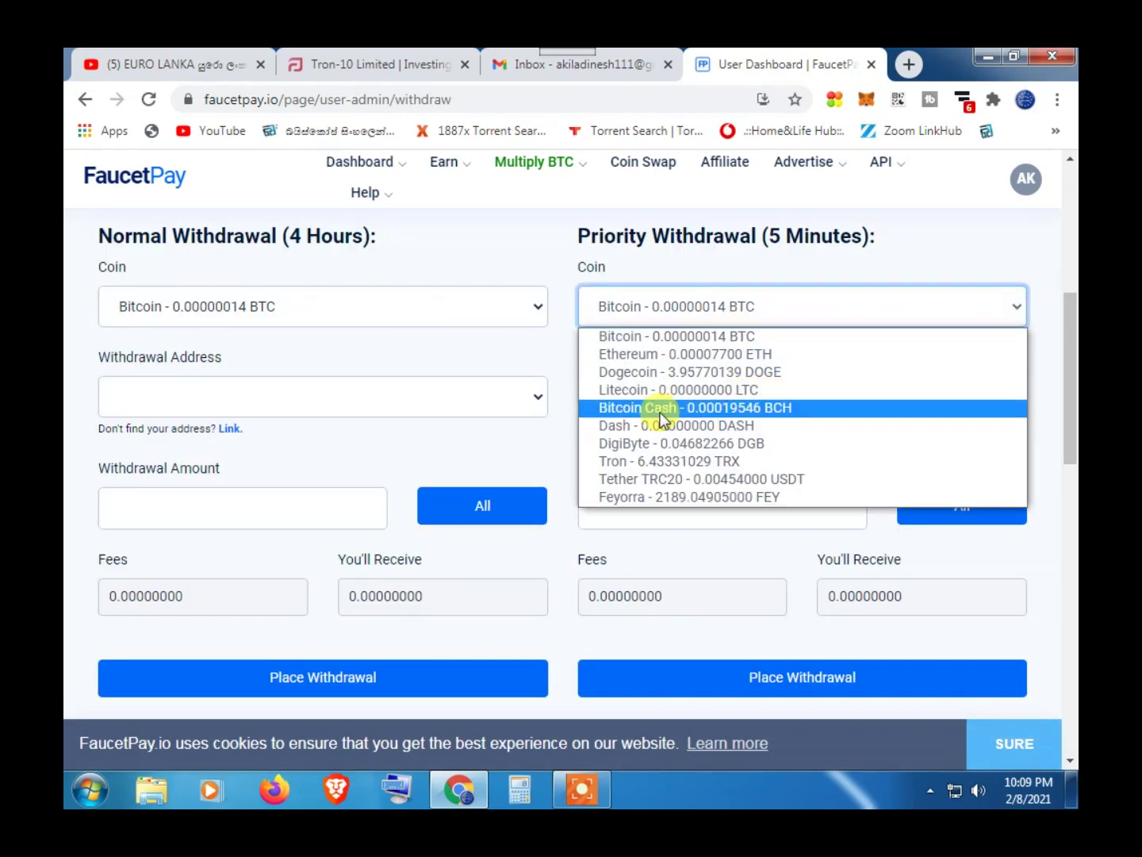
pyautogui.click(626, 460)
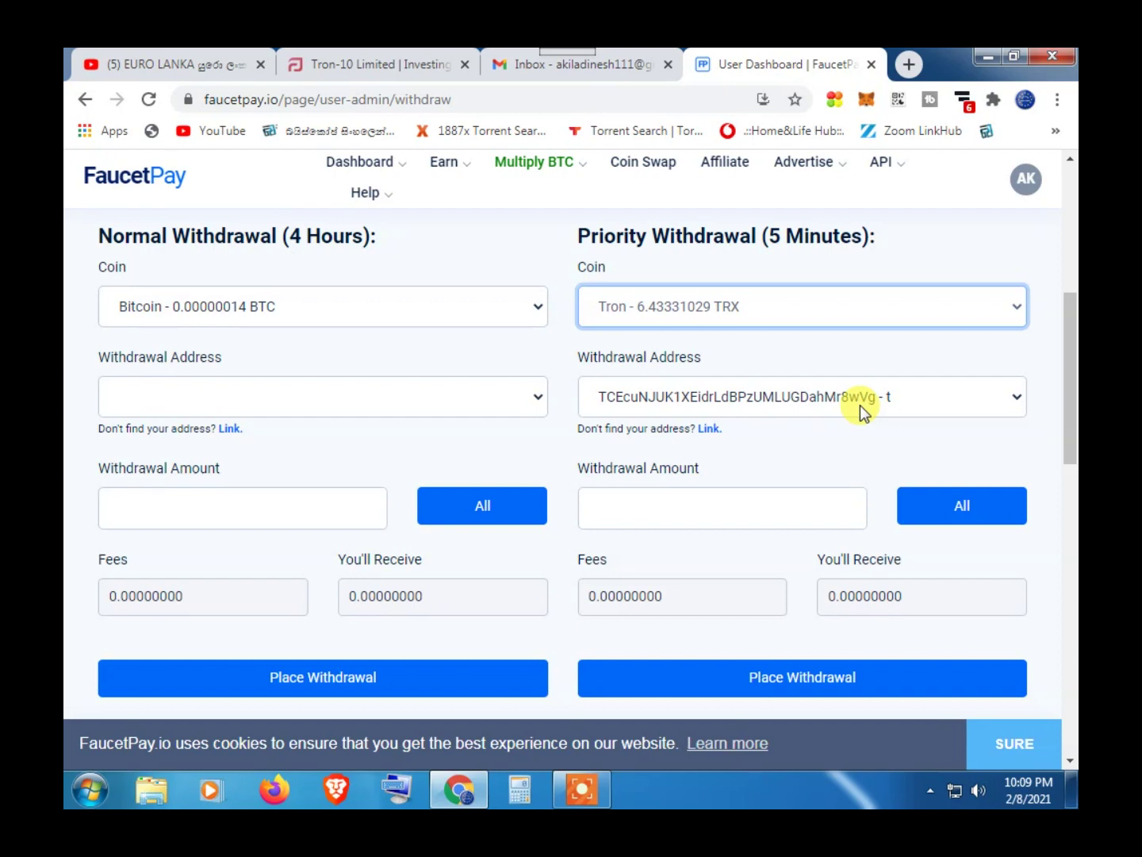
# - Set the priority withdrawal amount to 5 TRX
pyautogui.click(672, 505)
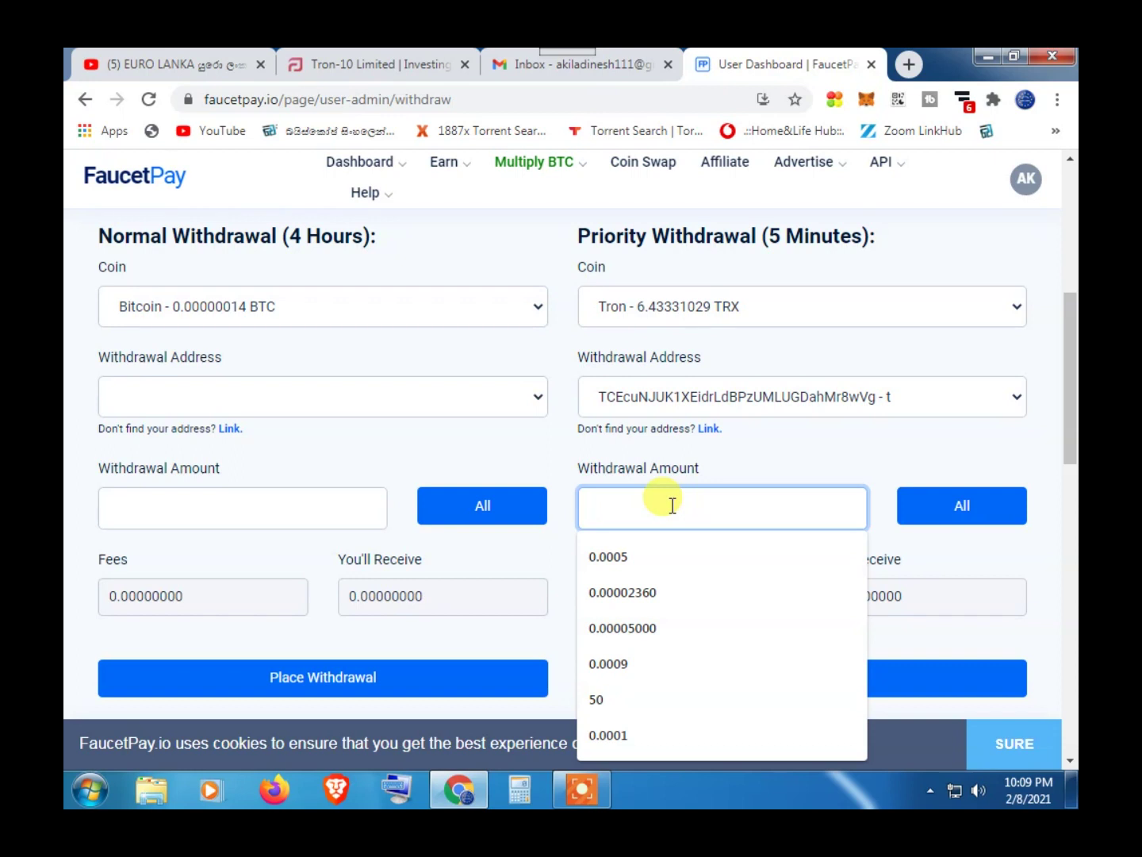
pyautogui.write('5')
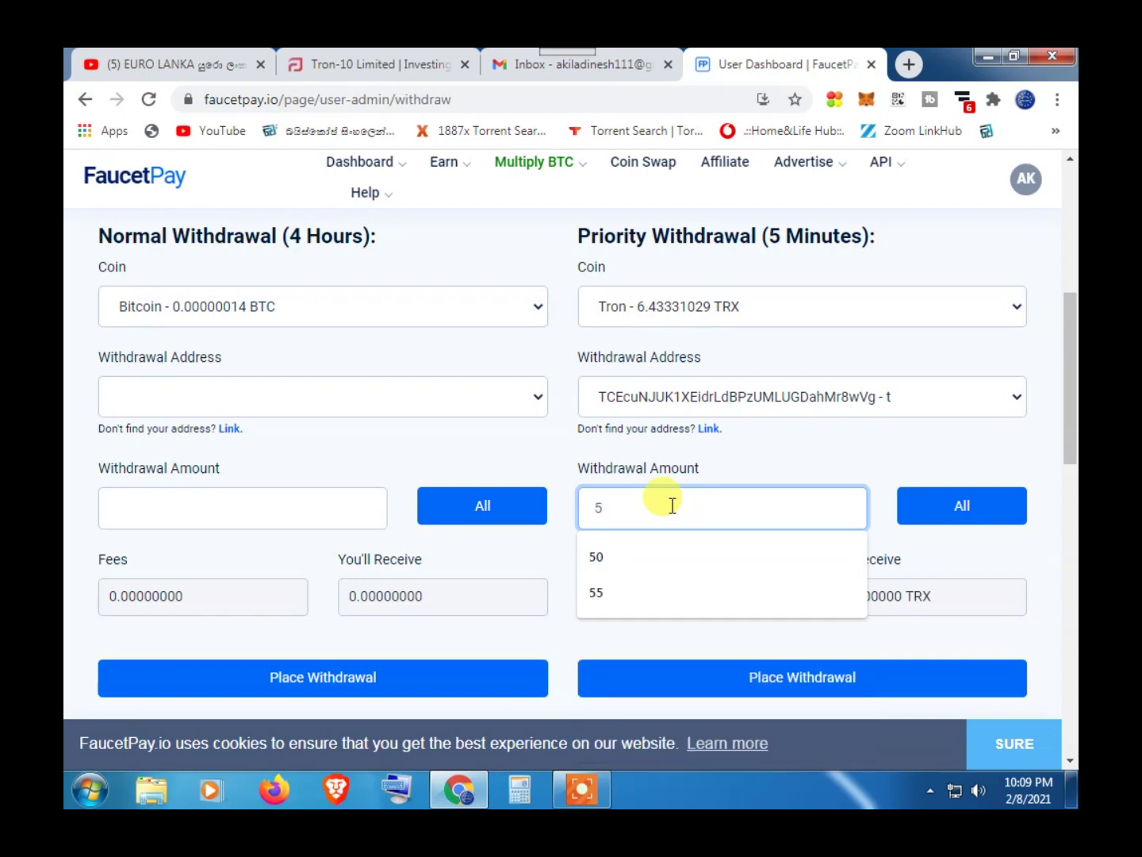
pyautogui.click(898, 433)
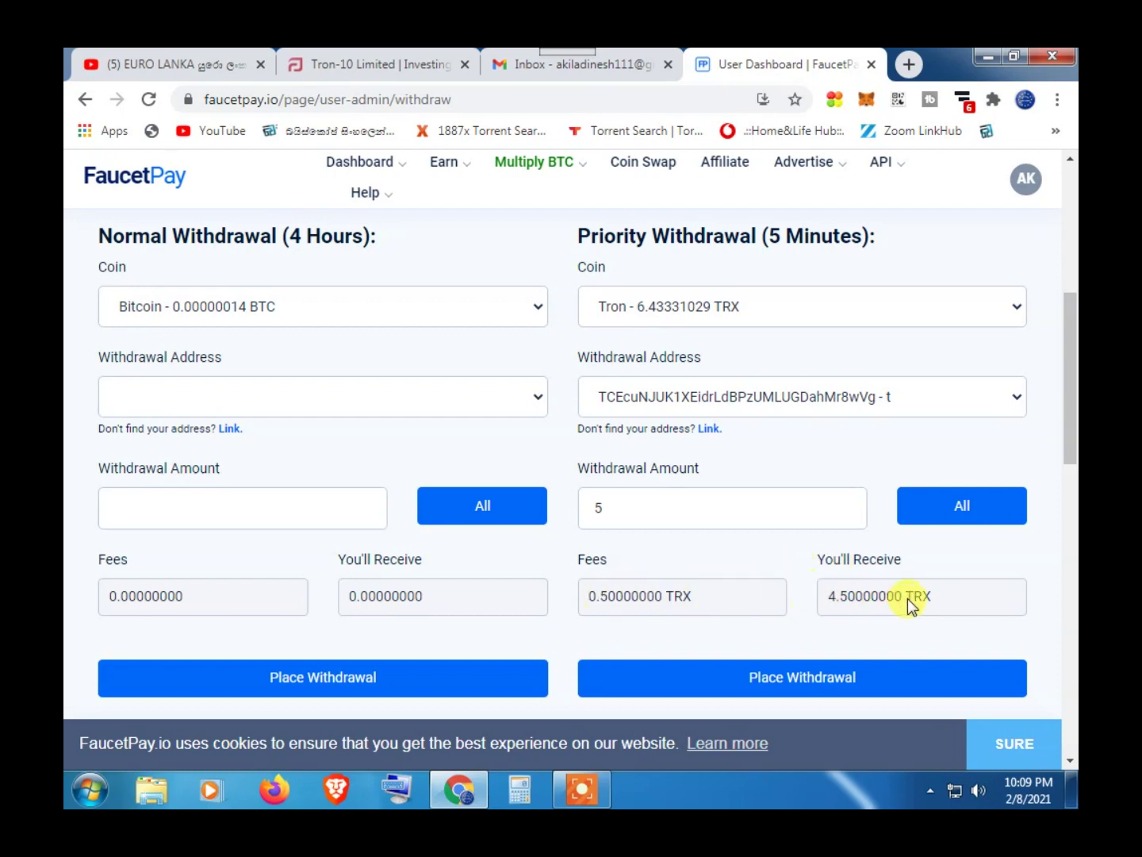
# - Try a priority withdrawal amount of 5.5 TRX and restore it to 5
pyautogui.click(626, 505)
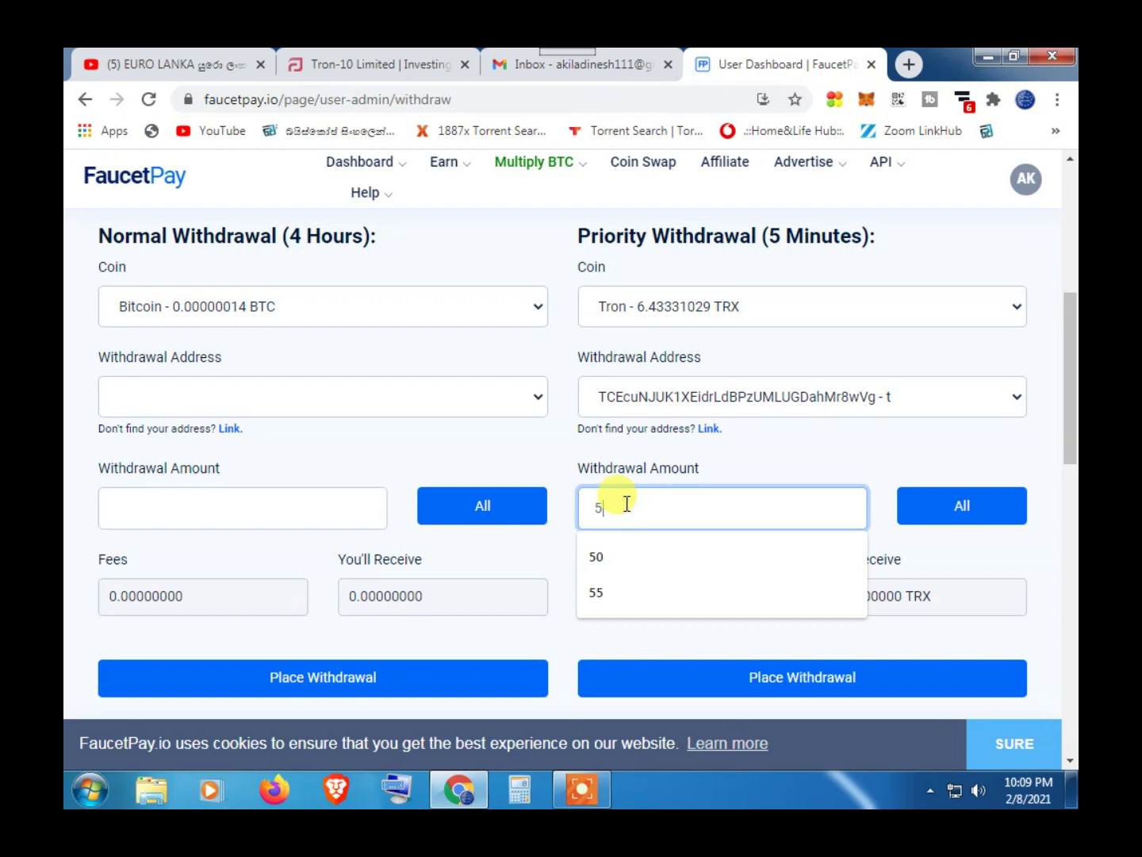
pyautogui.write('.5')
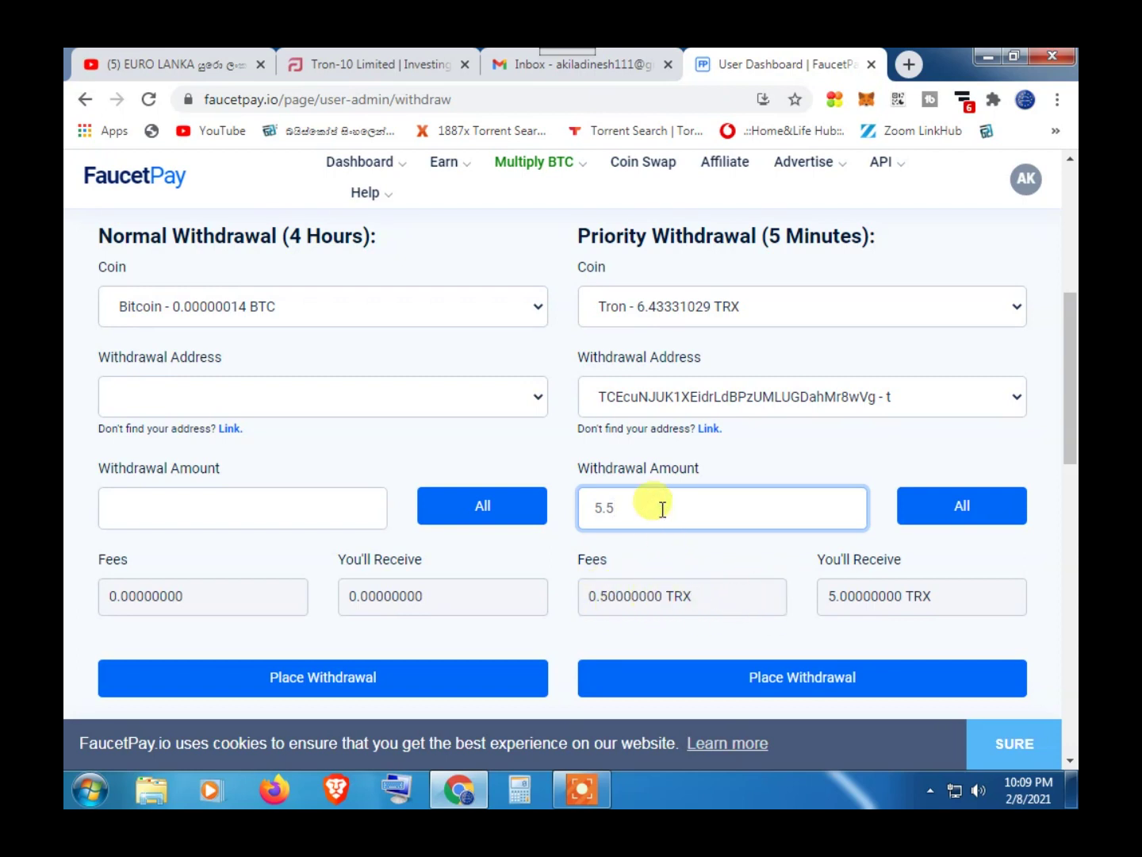
pyautogui.press('BackSpace')
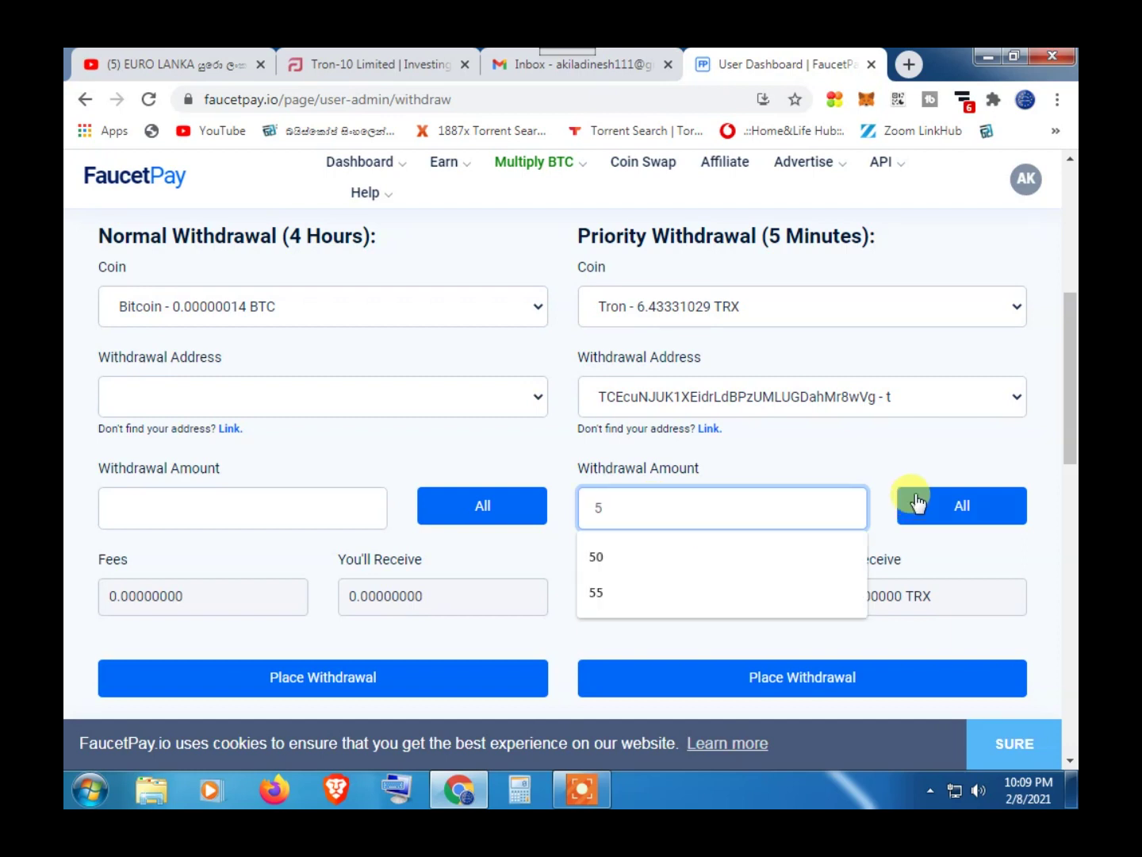
pyautogui.click(914, 450)
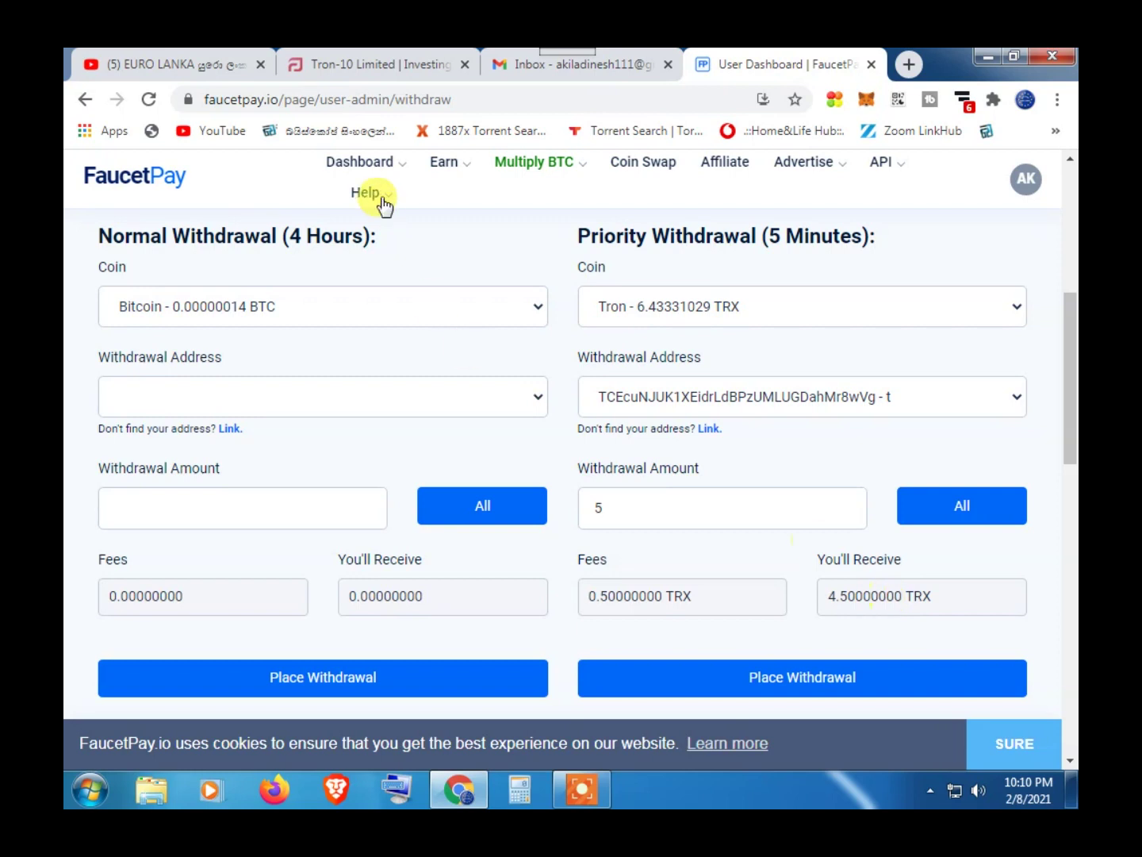
# - Compare Tron-10's deposit form with FaucetPay's withdrawal form, and review the Tron-10 account overview
pyautogui.click(409, 57)
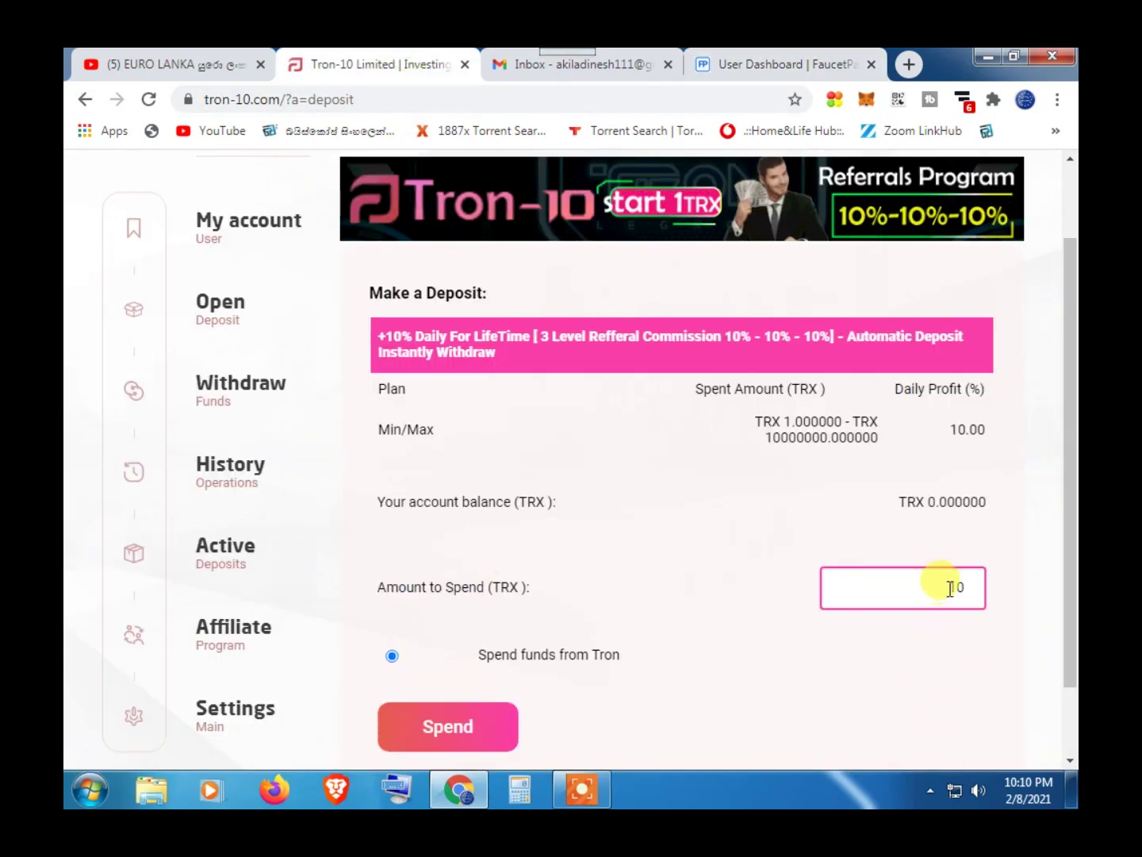
pyautogui.click(772, 67)
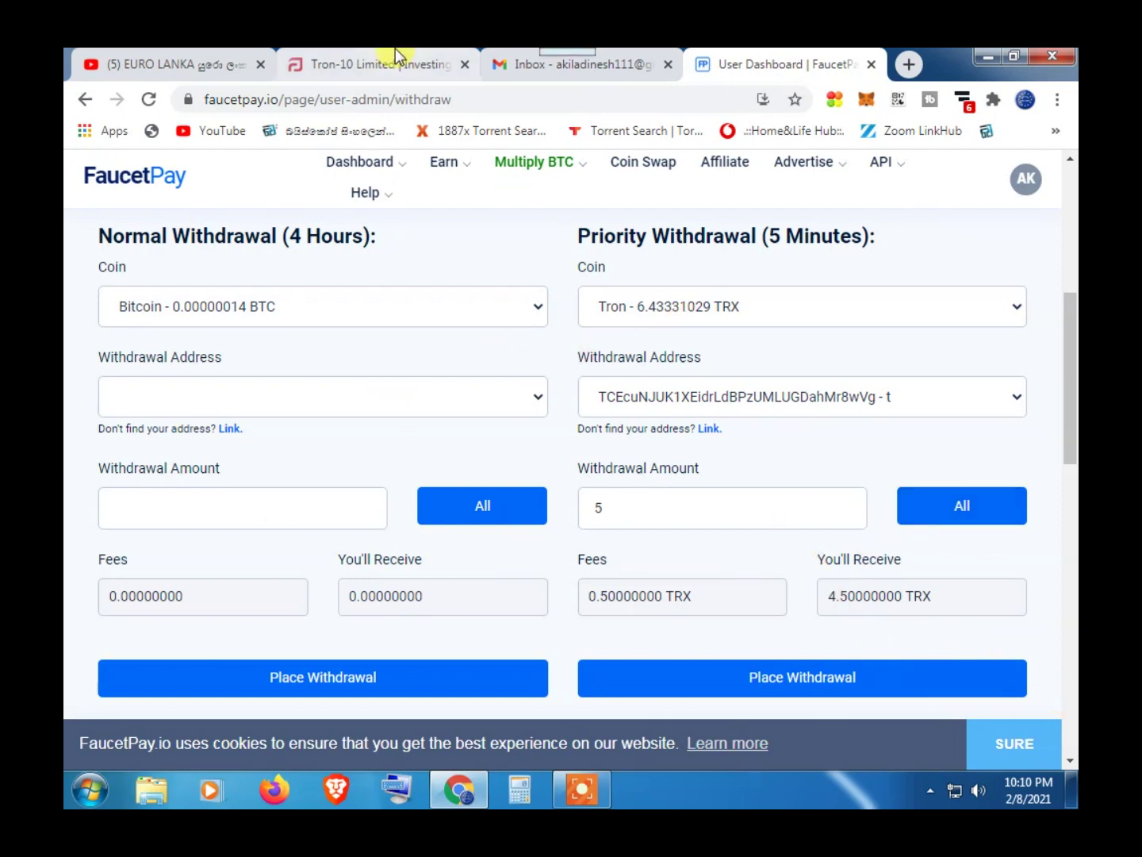
pyautogui.click(368, 63)
pyautogui.scroll(2, 780, 481)
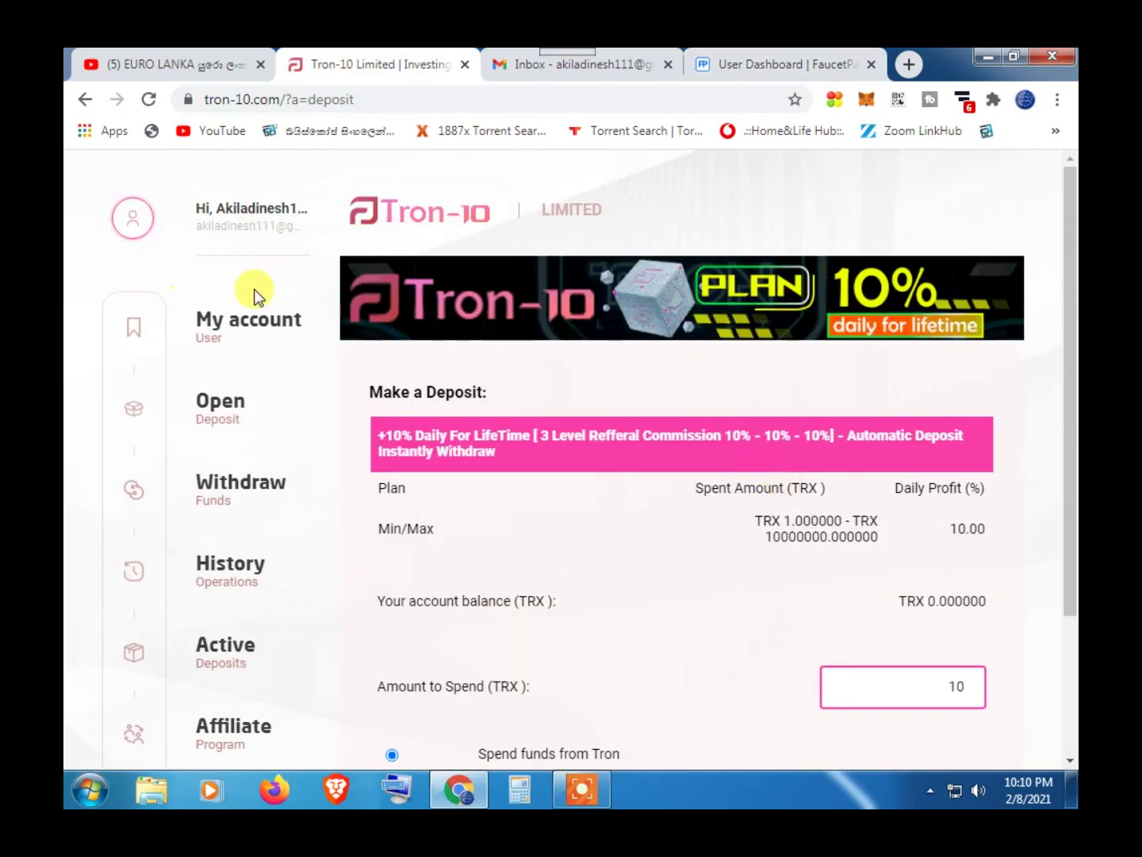
pyautogui.click(265, 334)
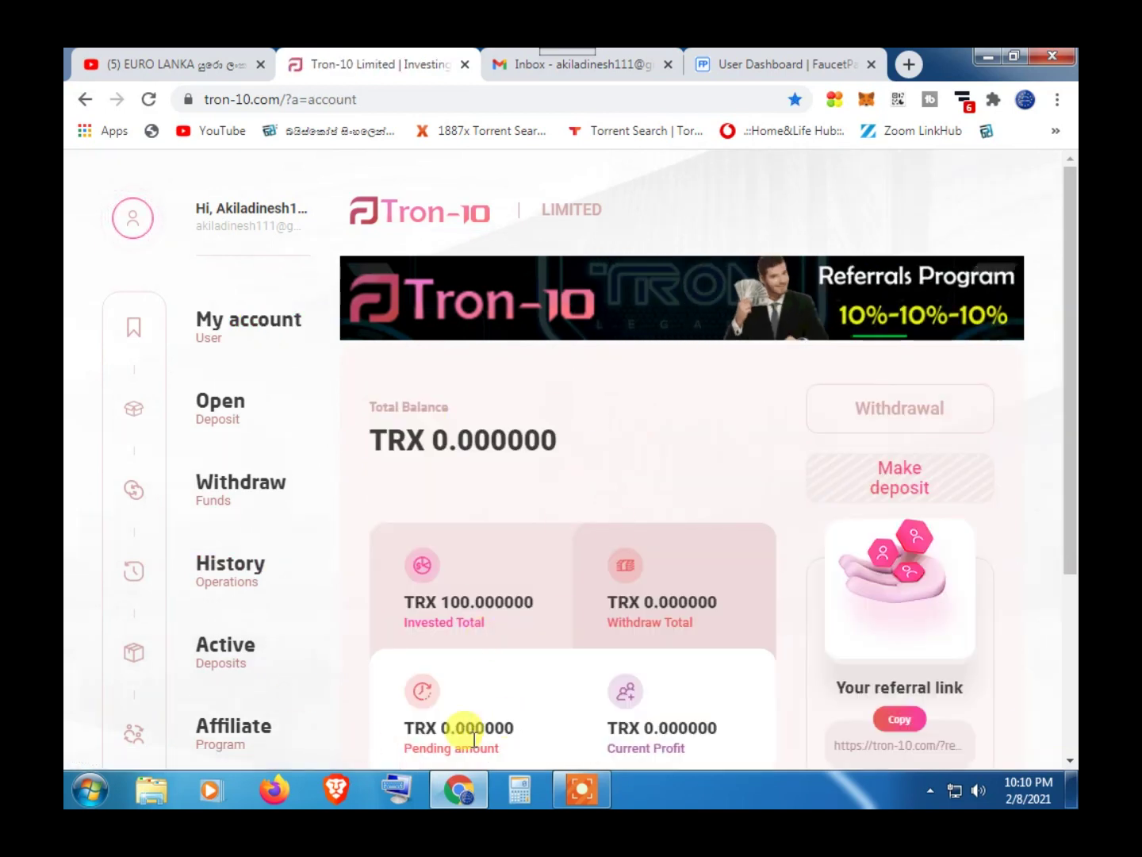
pyautogui.scroll(-2, 499, 714)
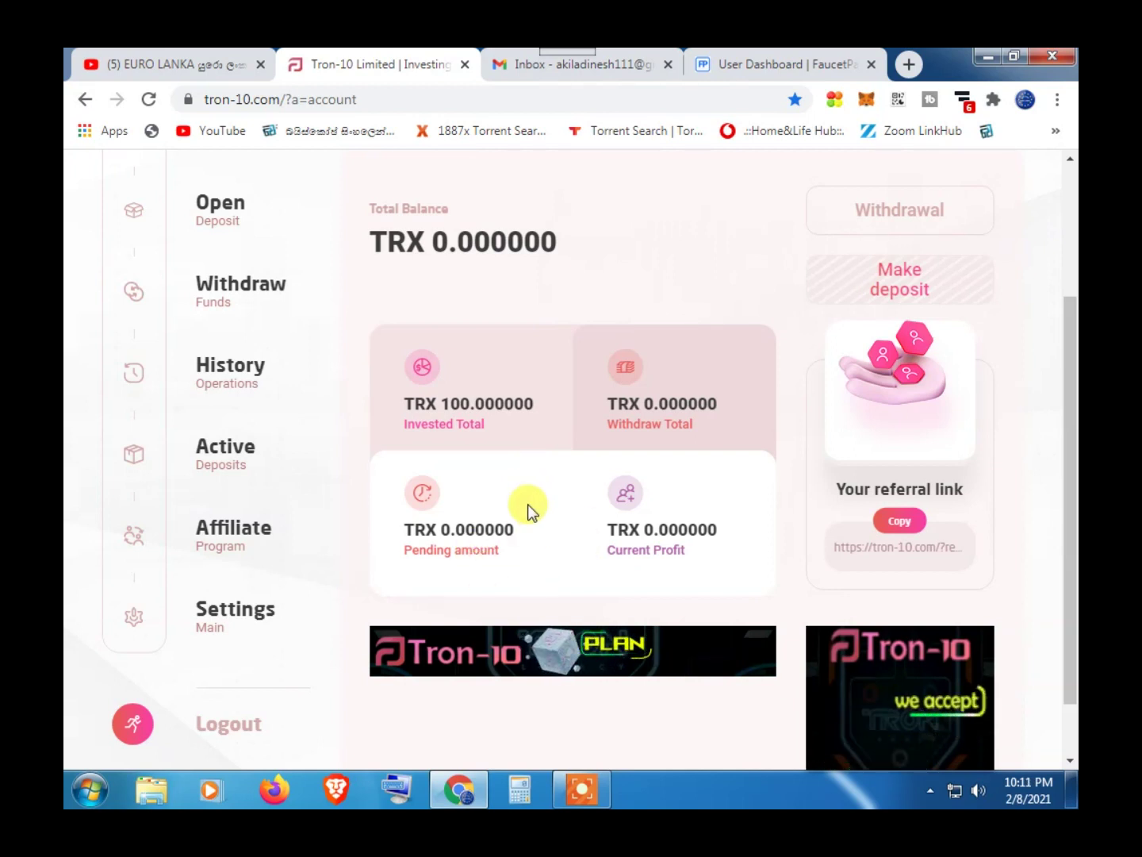
# - Return to the Tron-10 home page, open the Bounty Bonus page, and close the TRX-6 advertising page
pyautogui.scroll(-1, 529, 511)
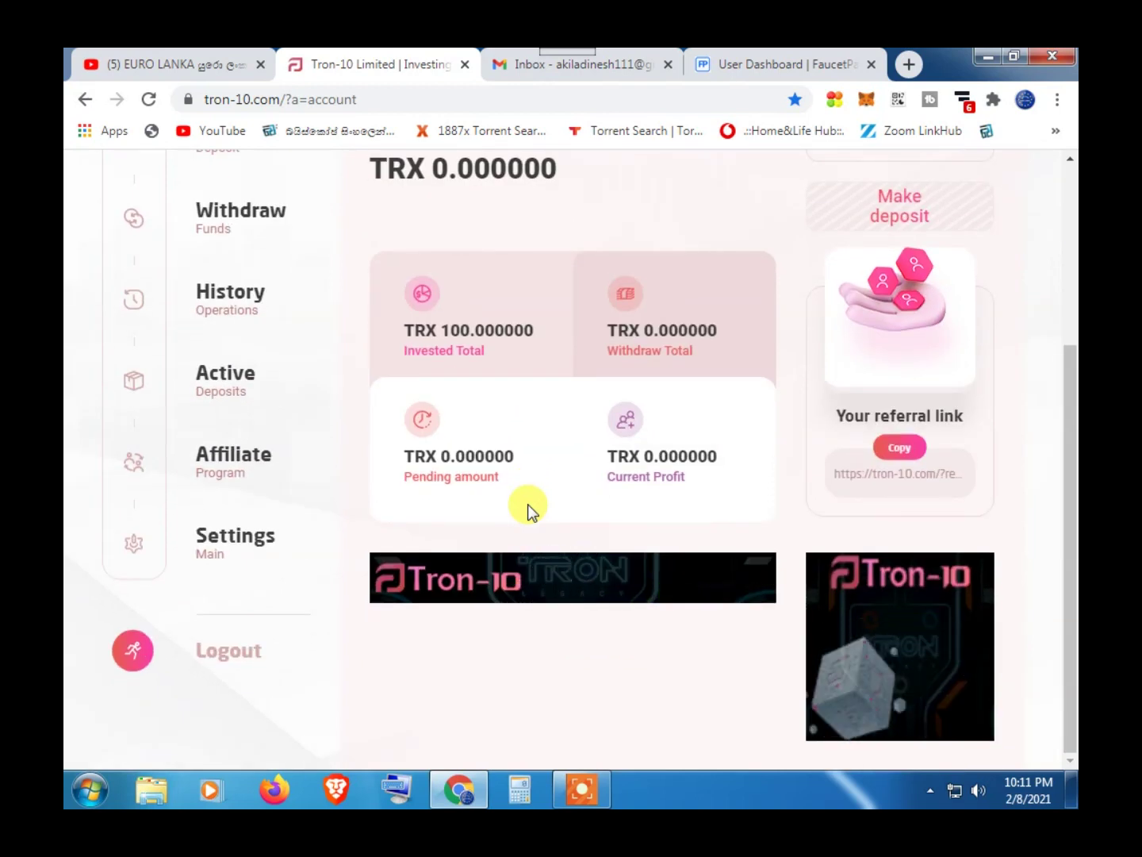
pyautogui.hotkey('alt', 'Left')
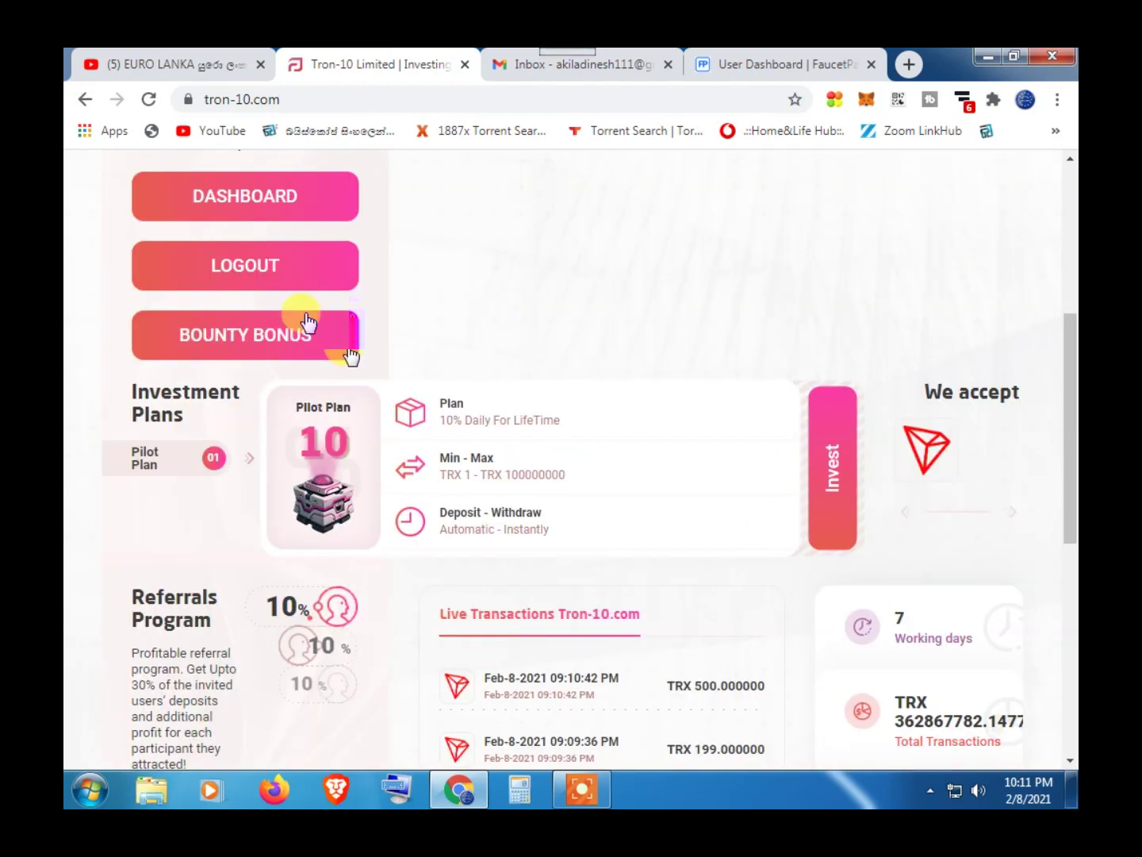
pyautogui.click(260, 341)
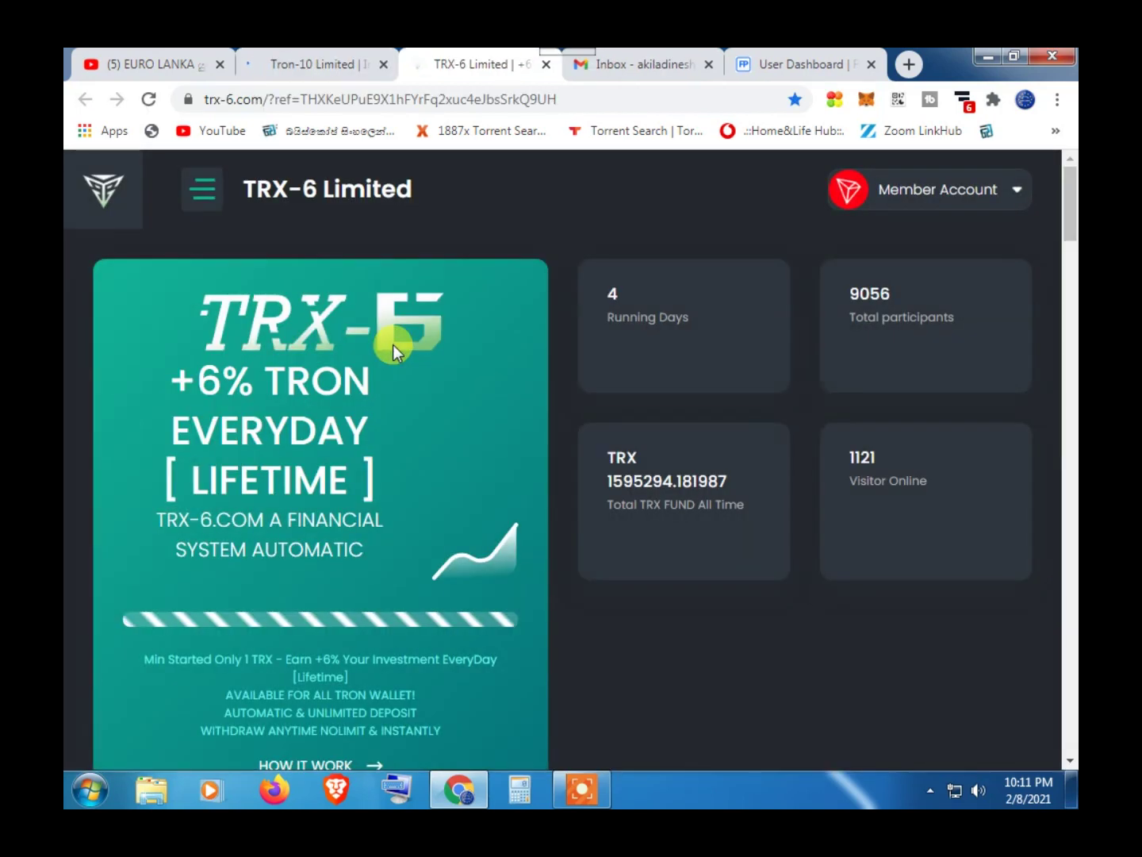
pyautogui.hotkey('ctrl', 'w')
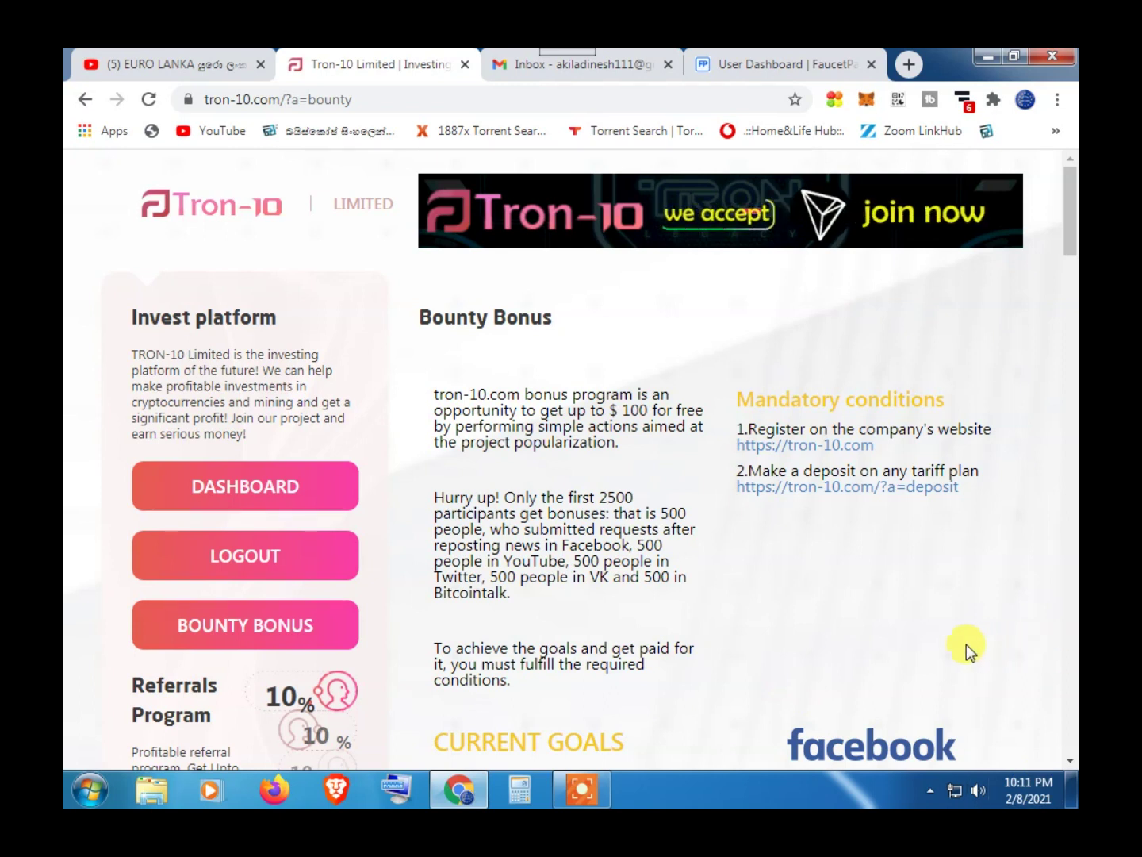
# - Examine the bounty campaign rules for Facebook, YouTube, Telegram, personal blog or website, Twitter and VKontakte
pyautogui.scroll(-3, 966, 632)
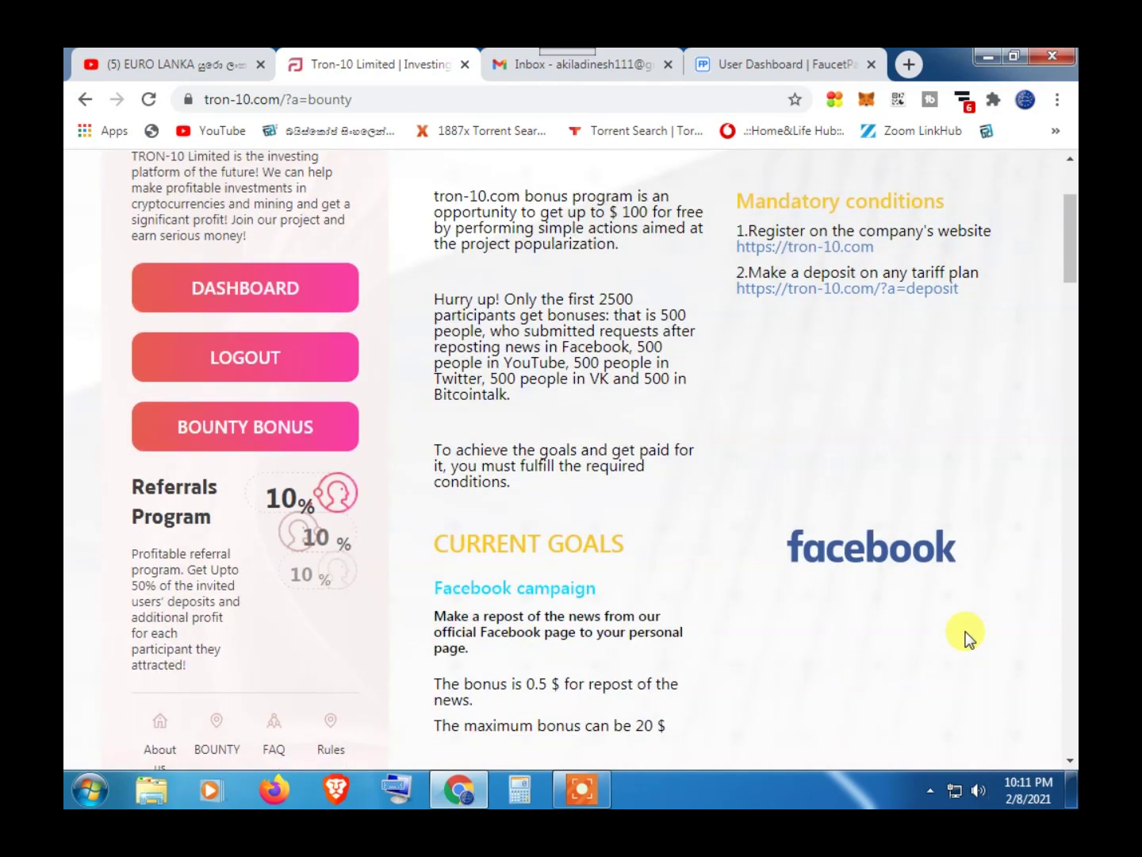
pyautogui.scroll(-3, 965, 631)
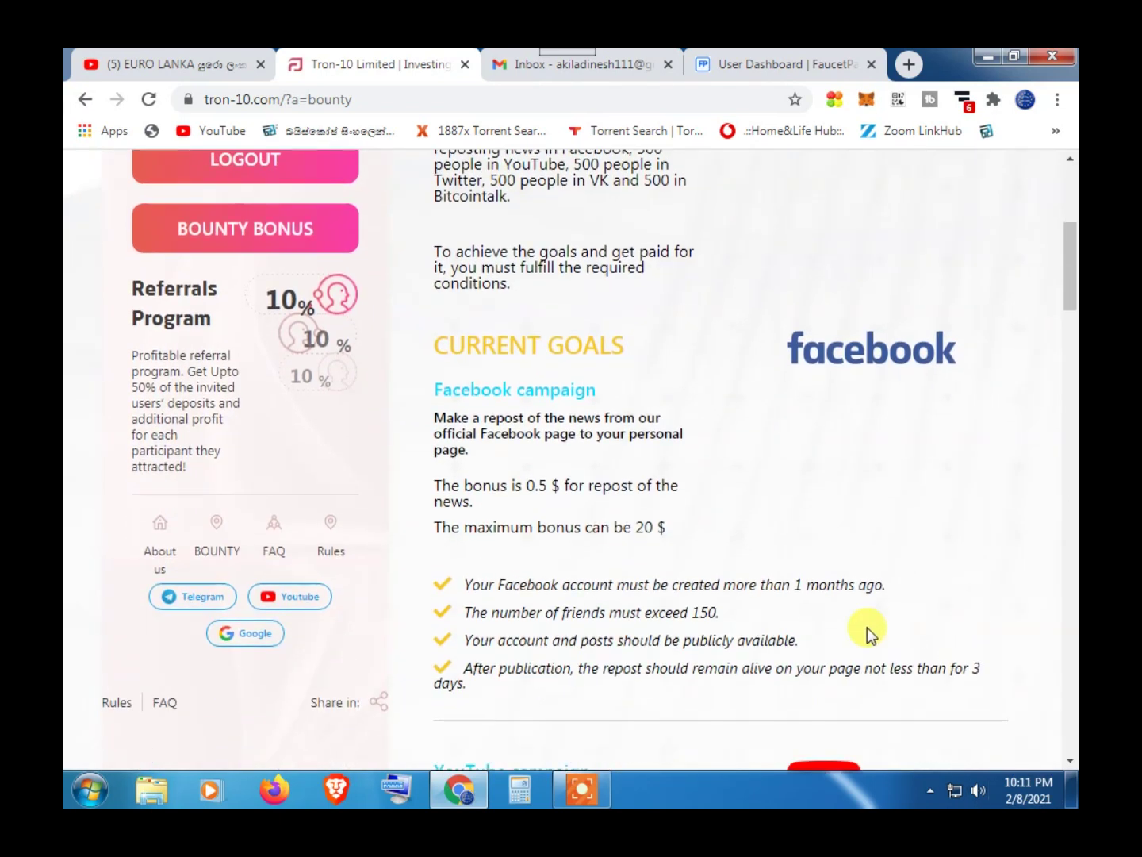
pyautogui.scroll(-4, 686, 408)
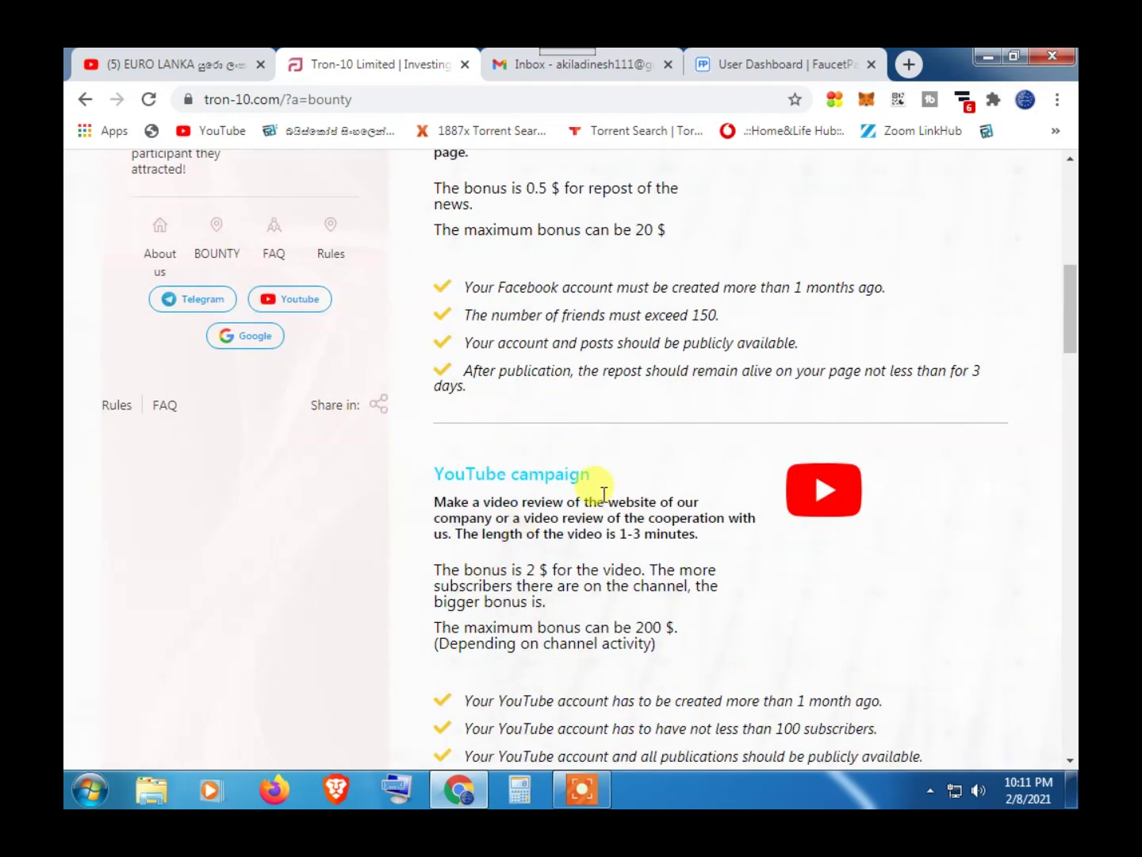
pyautogui.scroll(-5, 604, 492)
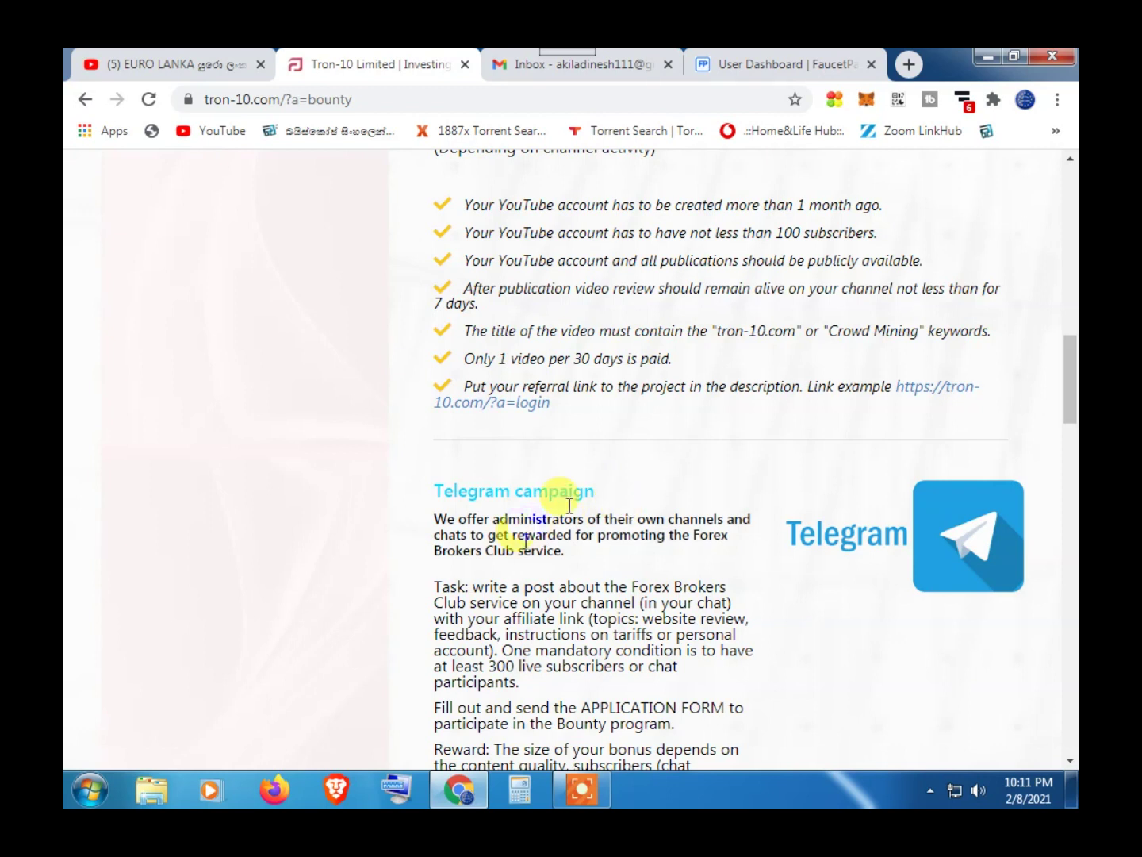
pyautogui.scroll(-6, 518, 536)
pyautogui.scroll(-3, 525, 546)
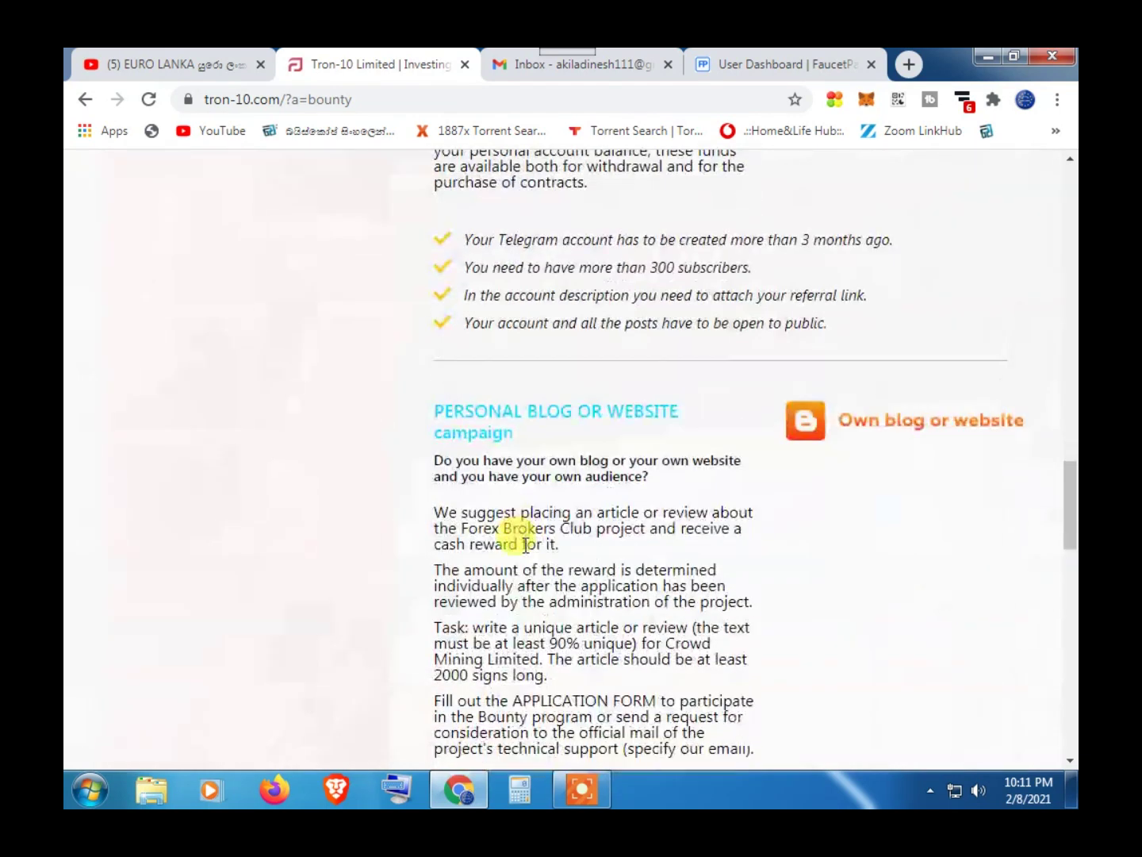
pyautogui.scroll(-5, 779, 481)
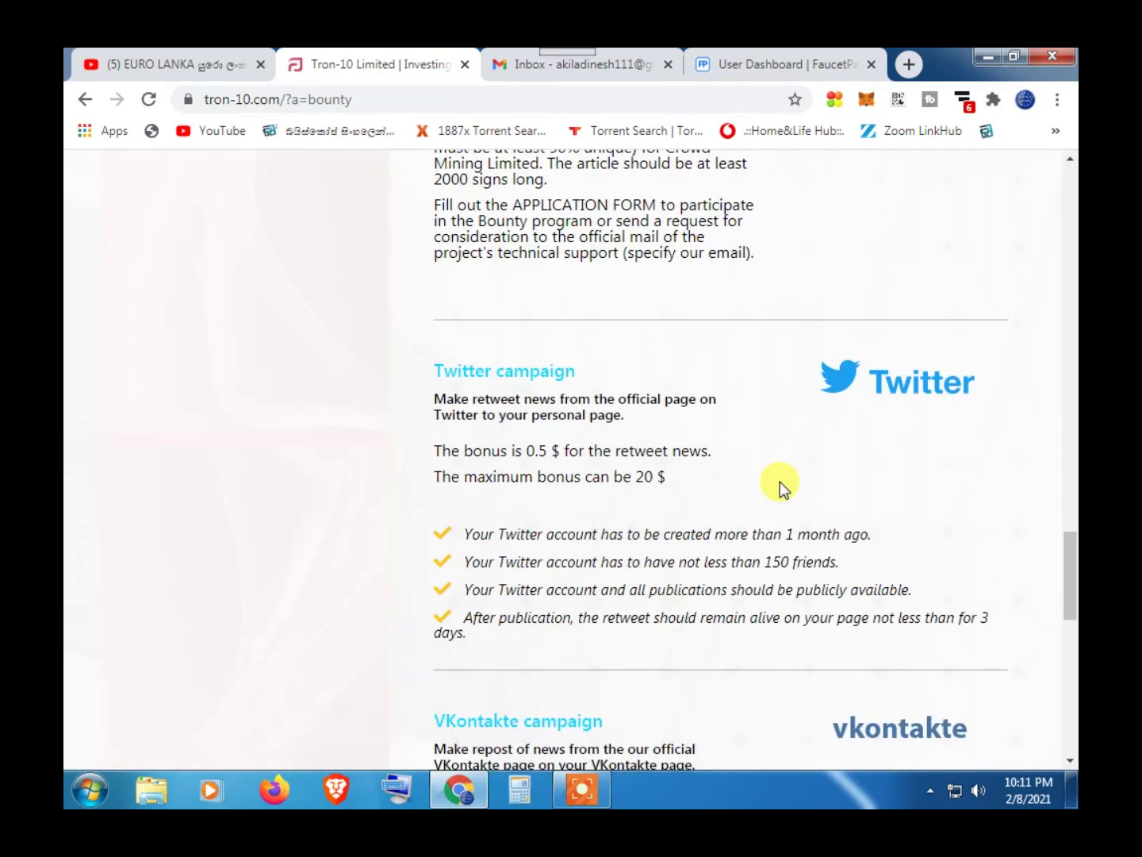
pyautogui.scroll(-1, 668, 488)
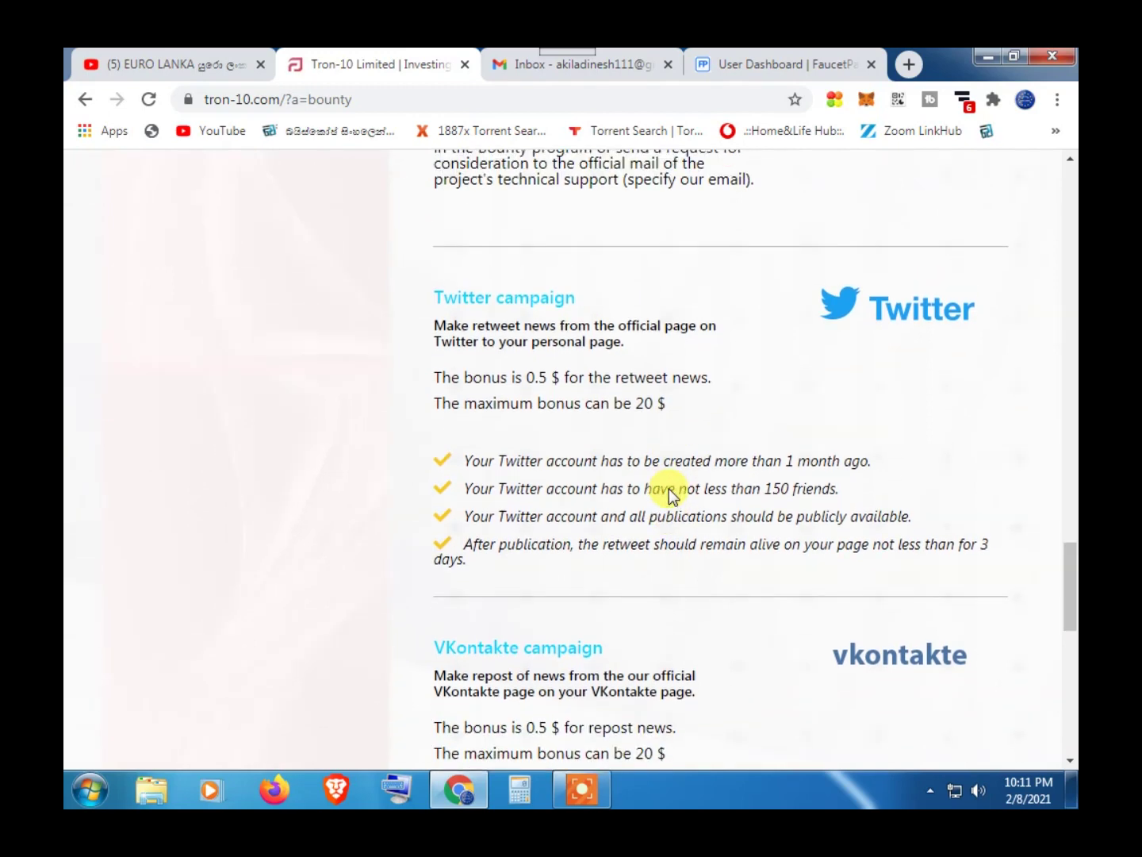
# - Go back to the start of the Bounty Bonus page and review the mandatory conditions and the Facebook campaign requirements
pyautogui.scroll(7, 669, 489)
pyautogui.scroll(15, 668, 488)
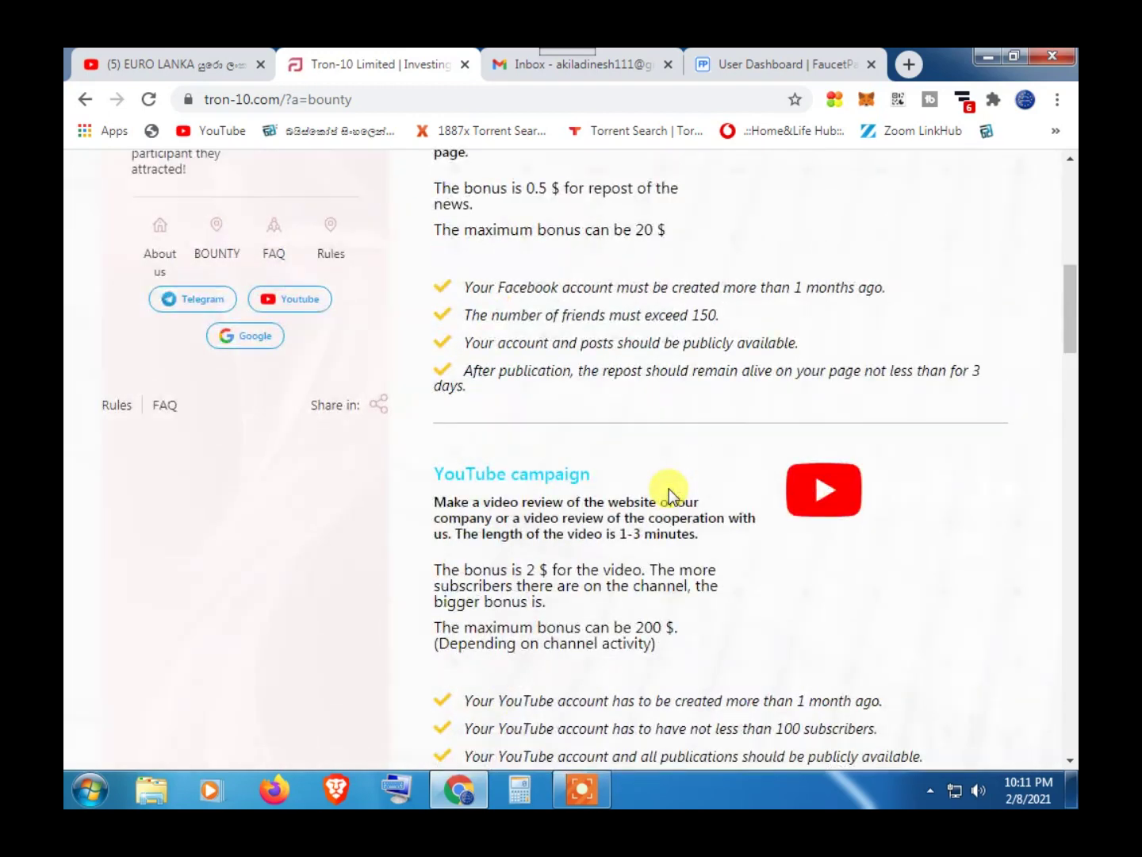
pyautogui.scroll(4, 668, 489)
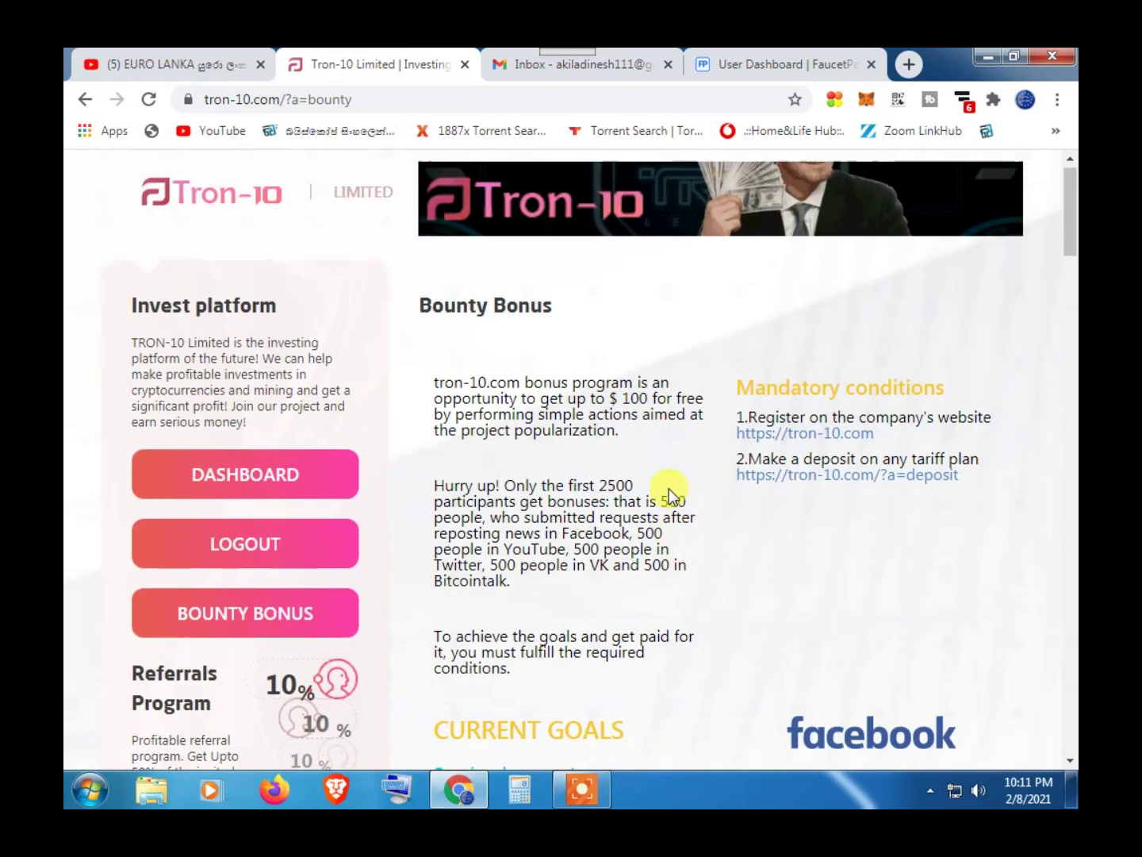
pyautogui.scroll(-3, 669, 490)
pyautogui.scroll(2, 668, 489)
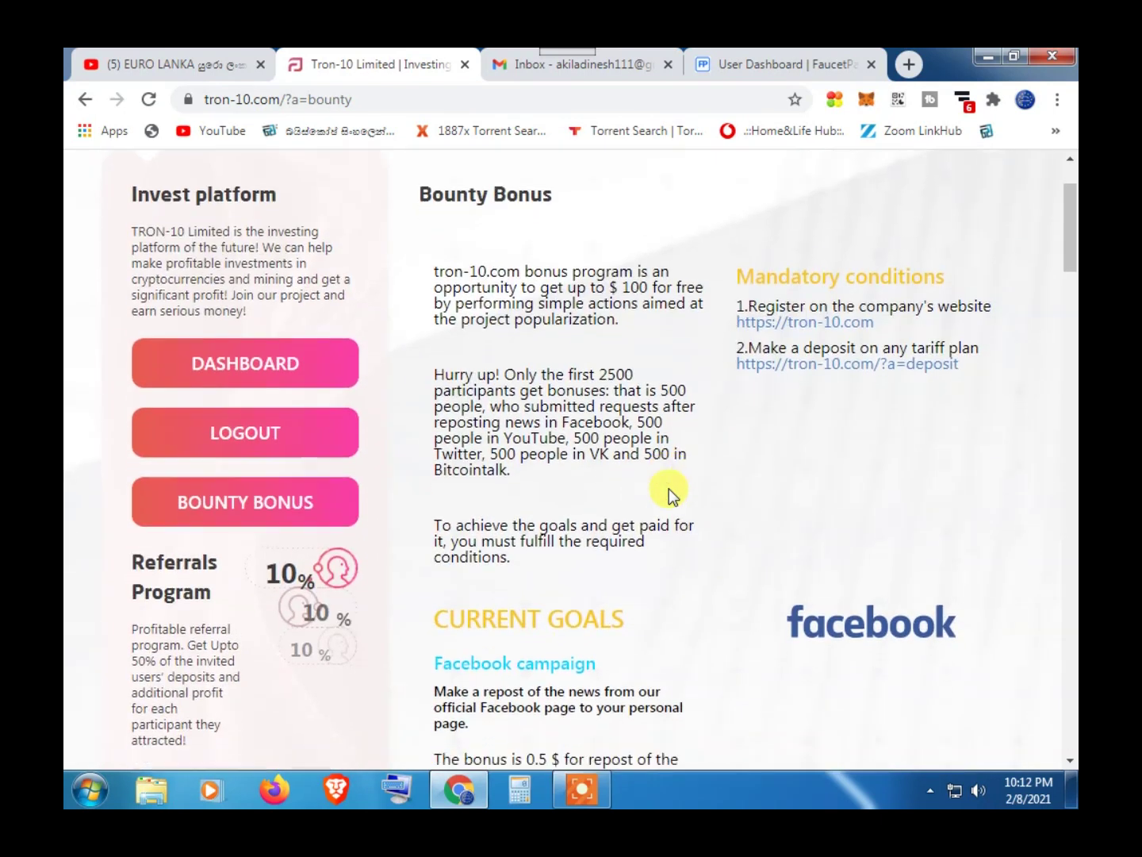
pyautogui.scroll(-3, 669, 490)
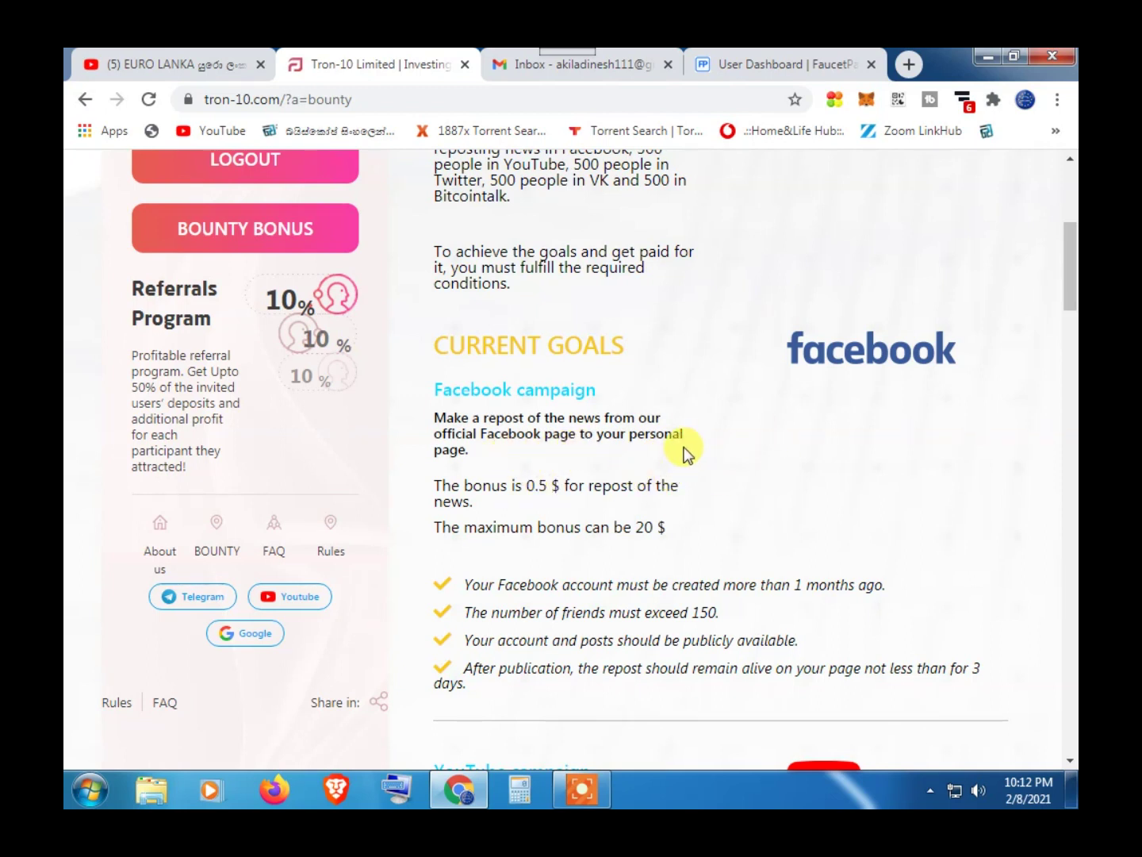
pyautogui.scroll(-1, 684, 452)
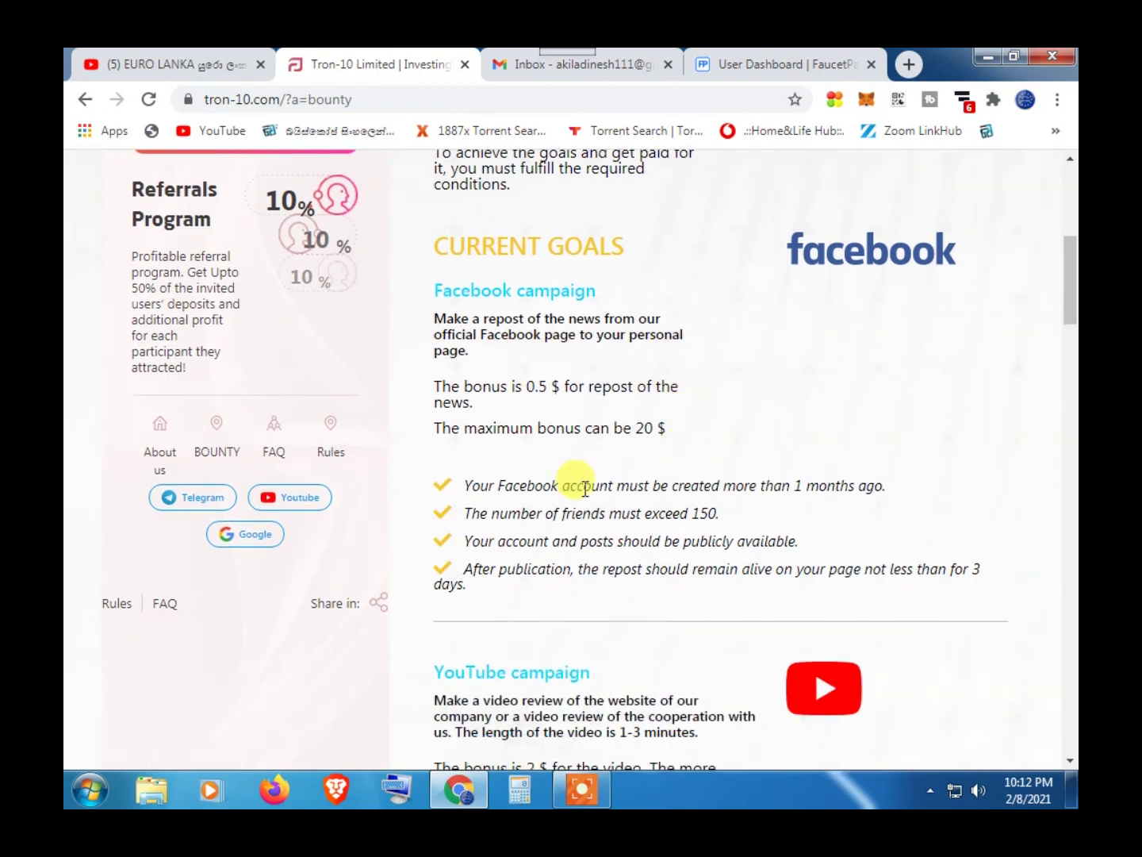